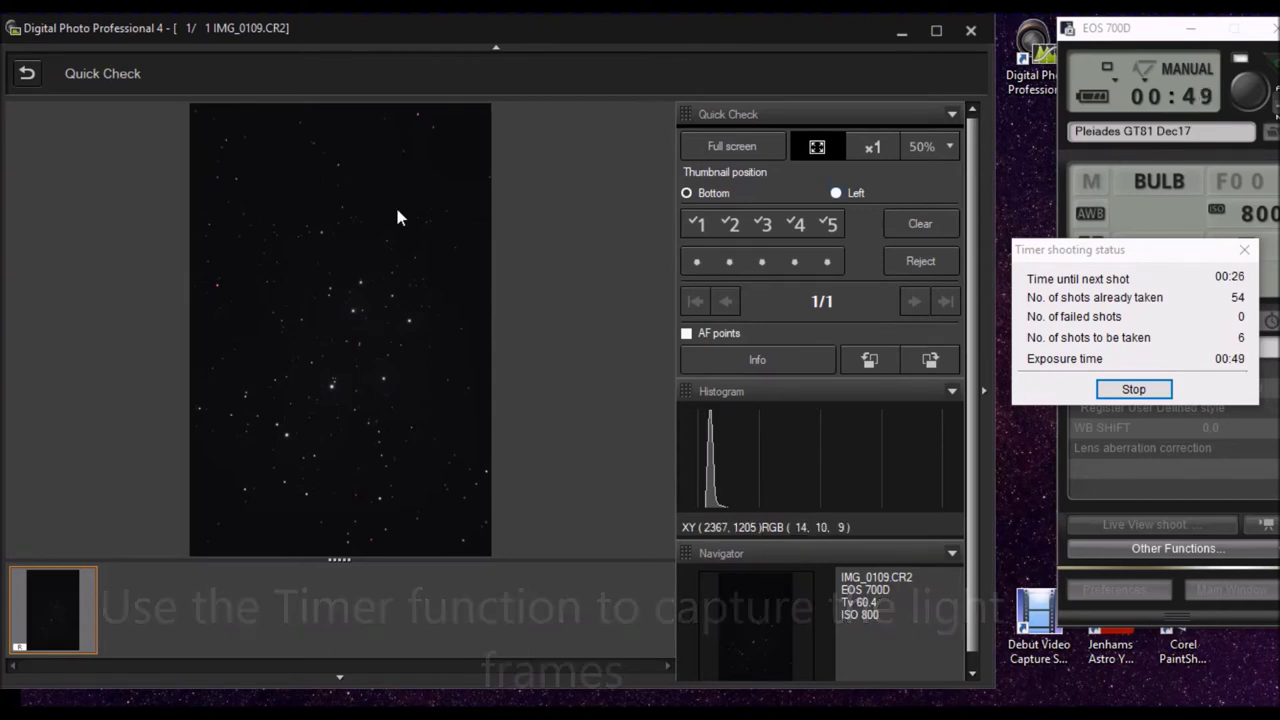
# Step: Find the newest light frame IMG_0111 in DPP4 and inspect it full screen in Quick Check
pyautogui.click(26, 76)
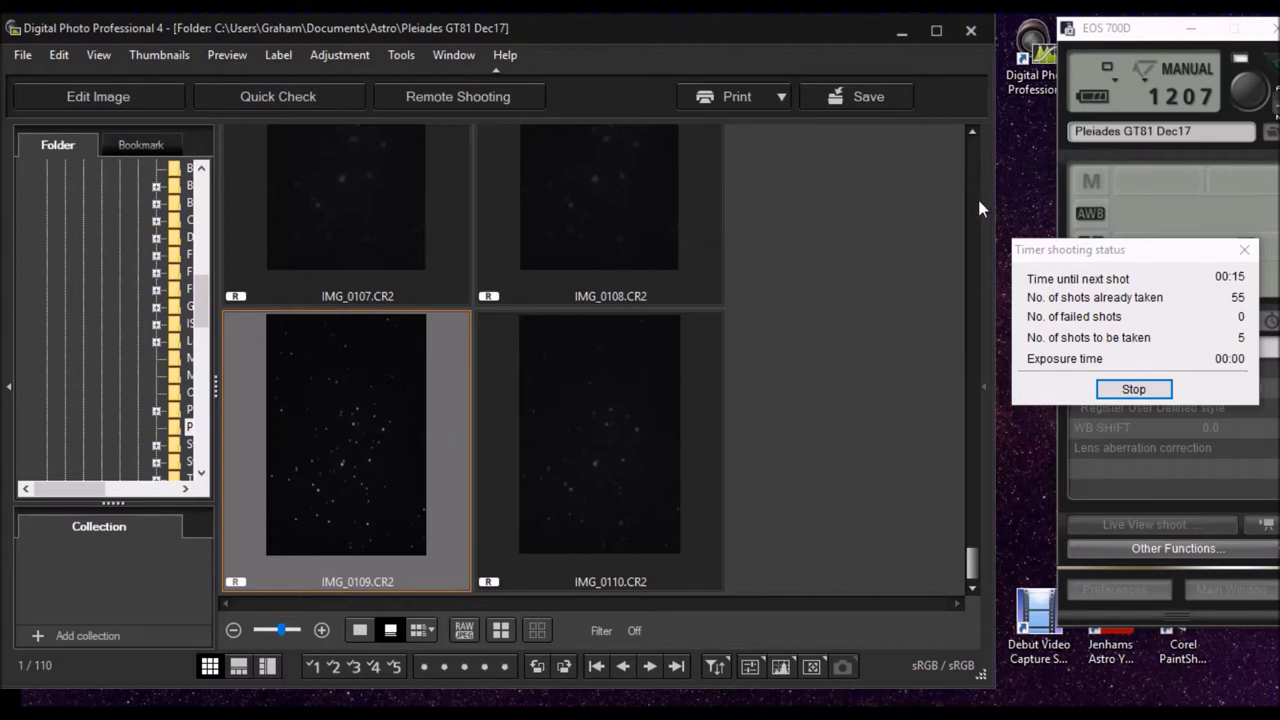
pyautogui.click(973, 592)
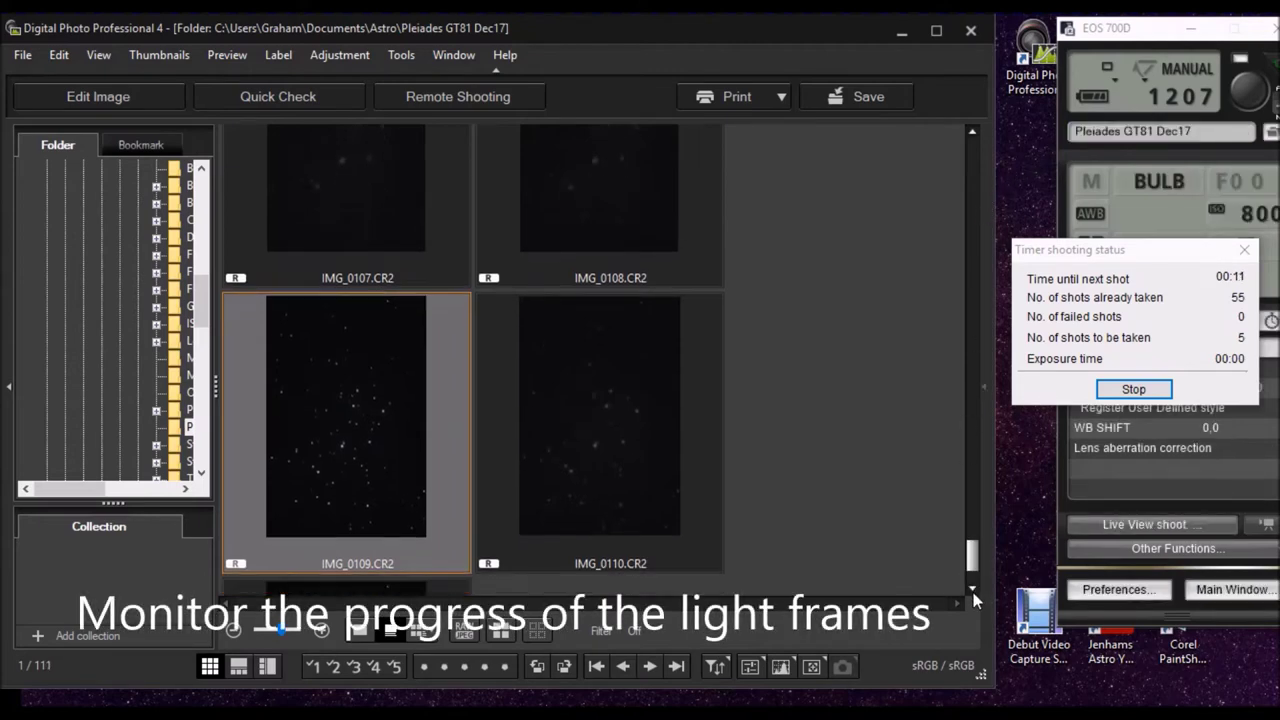
pyautogui.click(973, 592)
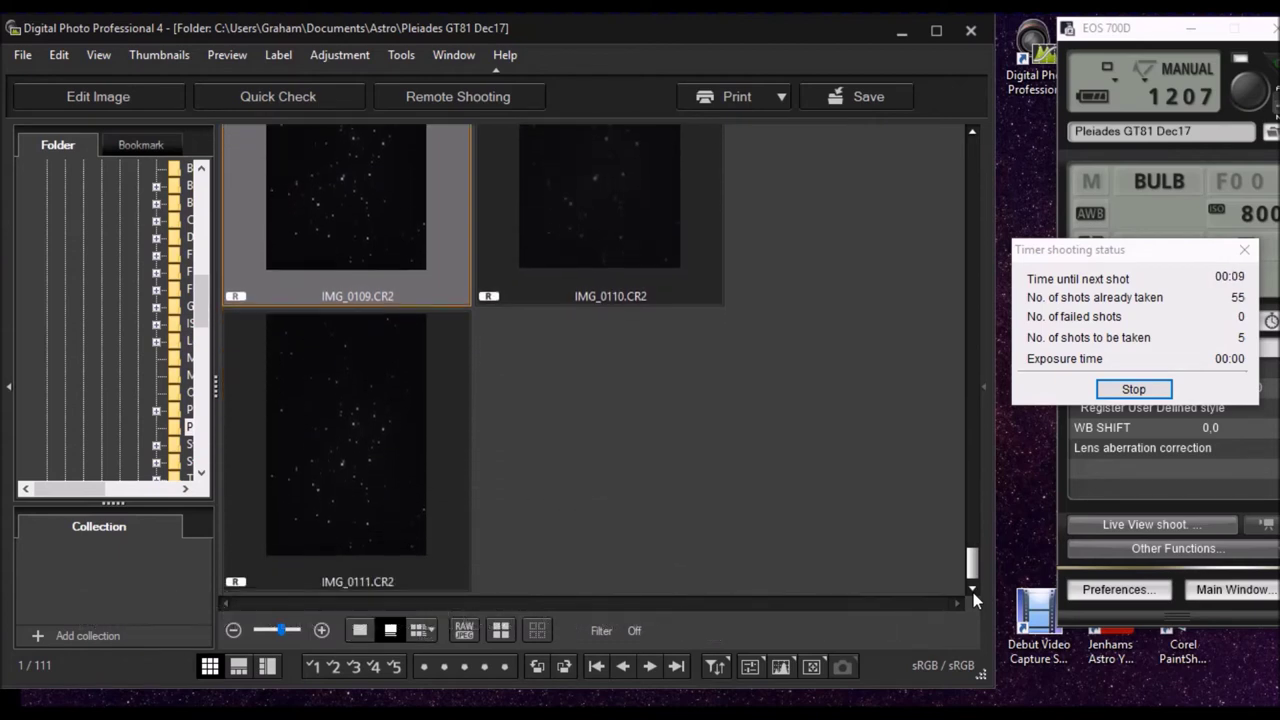
pyautogui.click(377, 440)
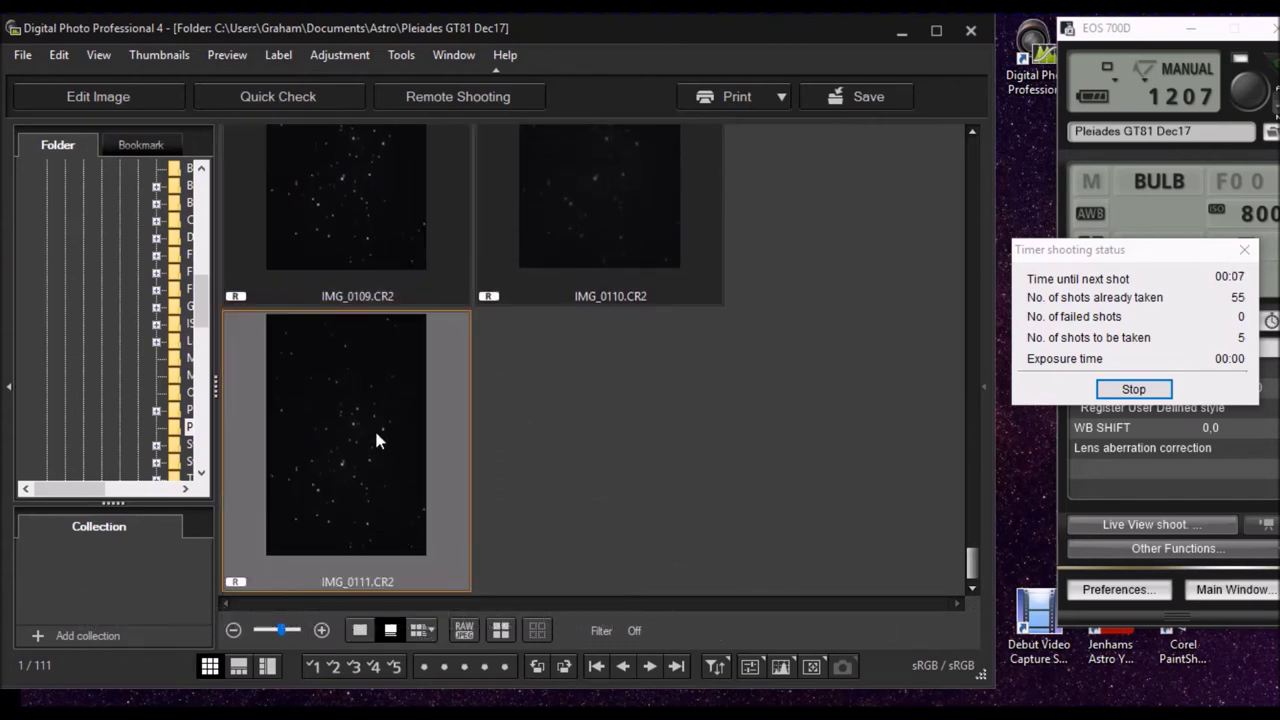
pyautogui.click(265, 100)
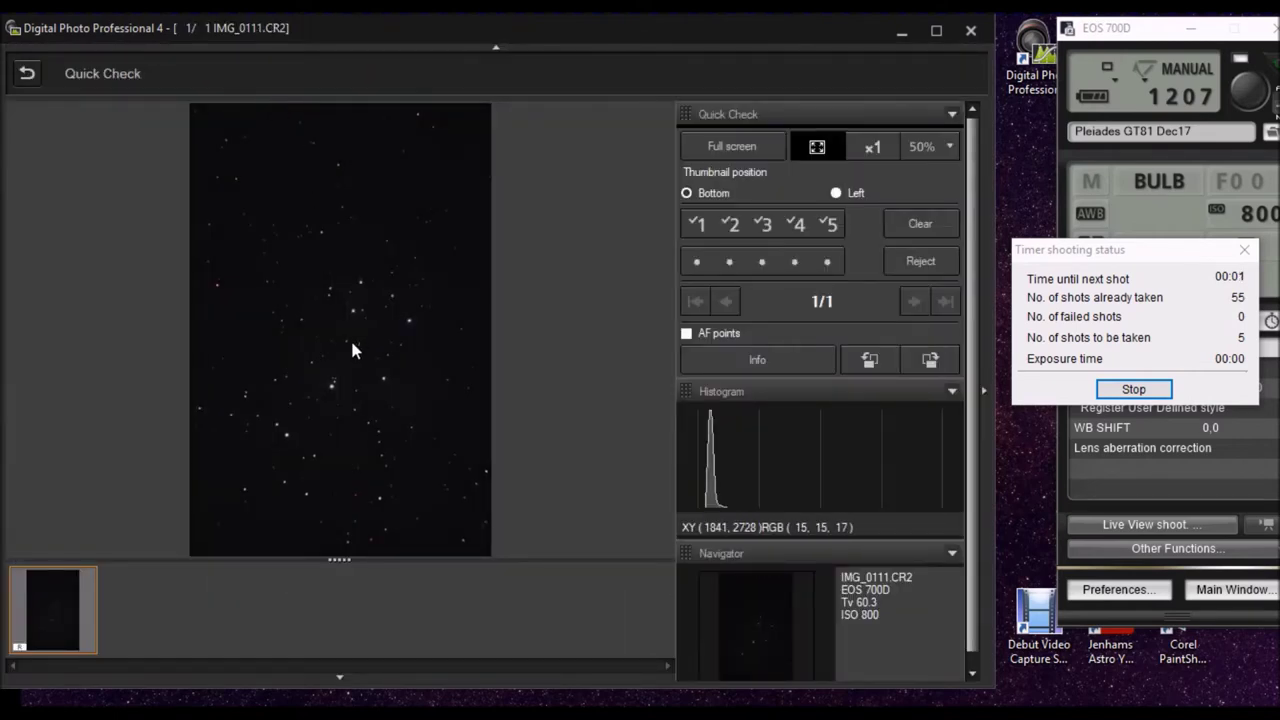
pyautogui.click(728, 148)
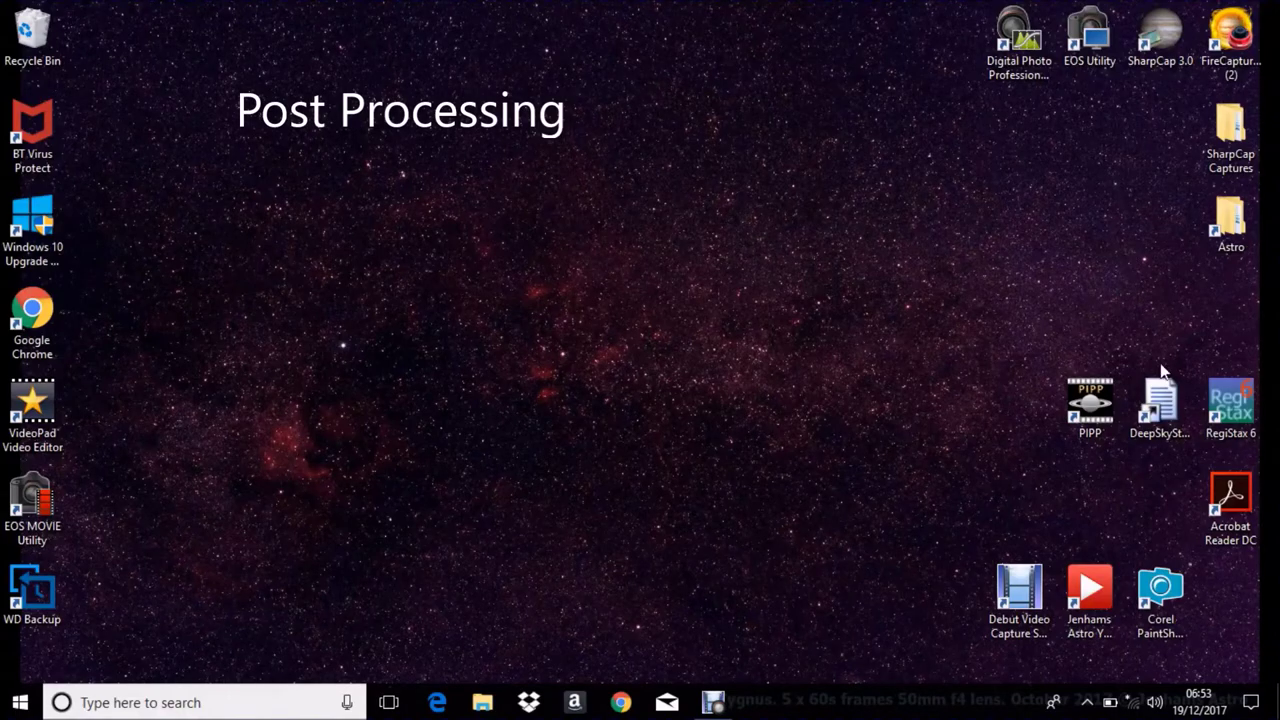
# Step: Launch DeepSkyStacker and add light frames IMG_0046 through IMG_0113 to the file list
pyautogui.doubleClick(1160, 405)
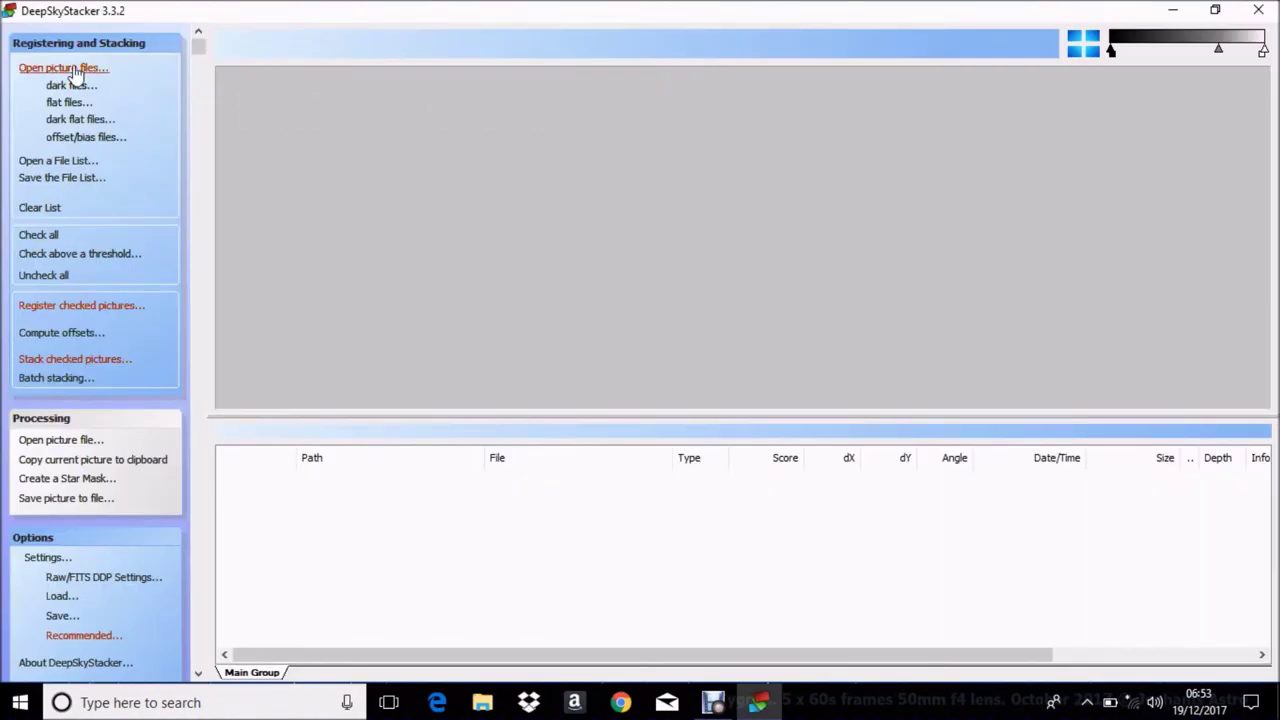
pyautogui.click(75, 68)
pyautogui.click(630, 252)
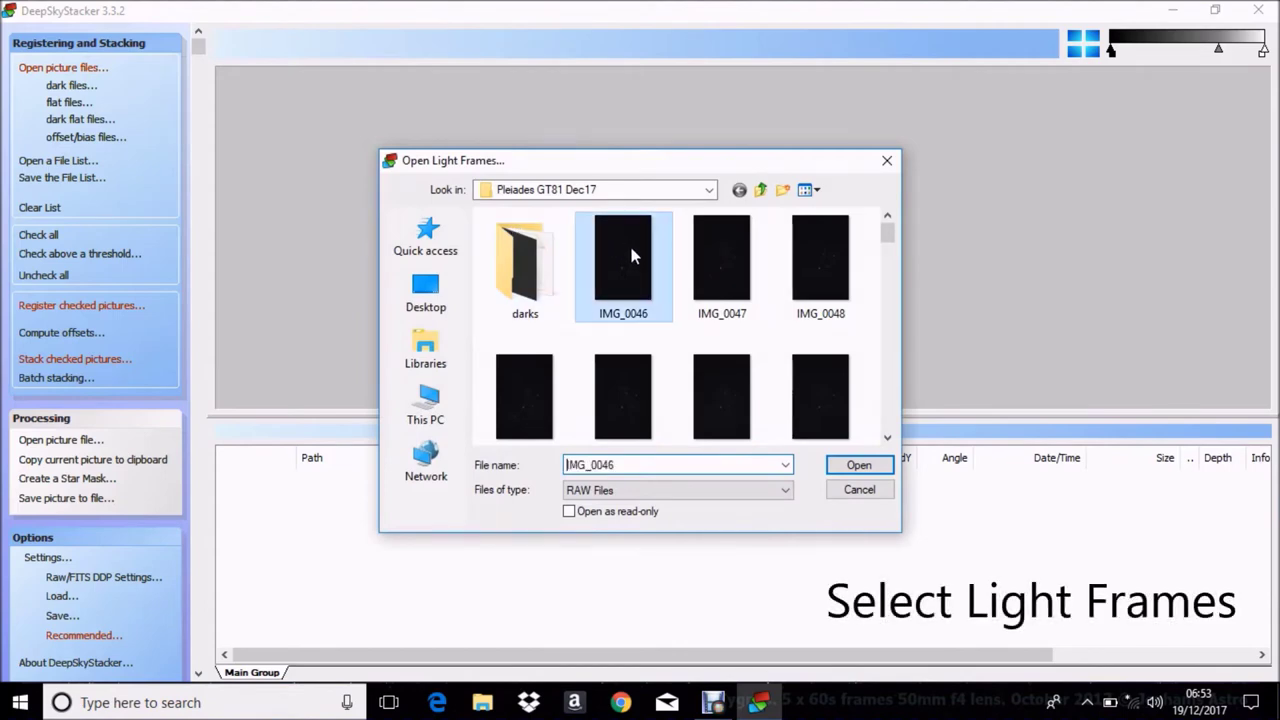
pyautogui.moveTo(889, 237); pyautogui.dragTo(890, 432)
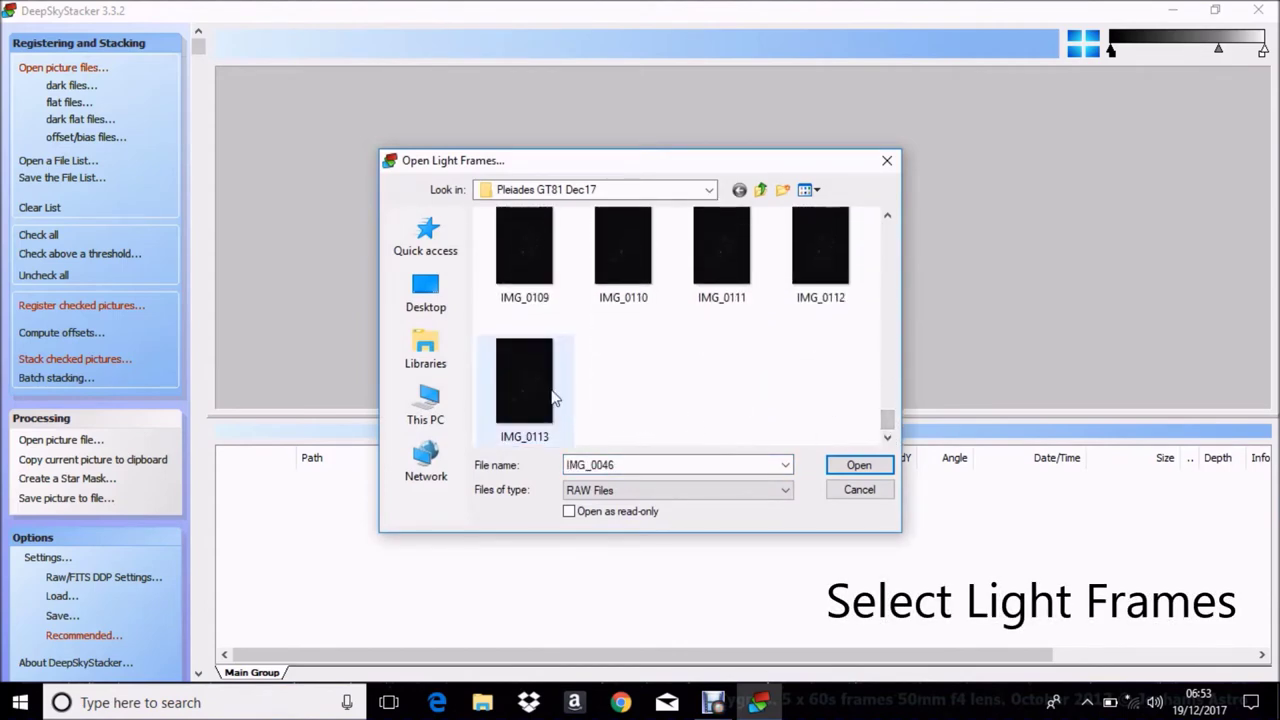
pyautogui.keyDown('shift'); pyautogui.click(521, 379); pyautogui.keyUp('shift')
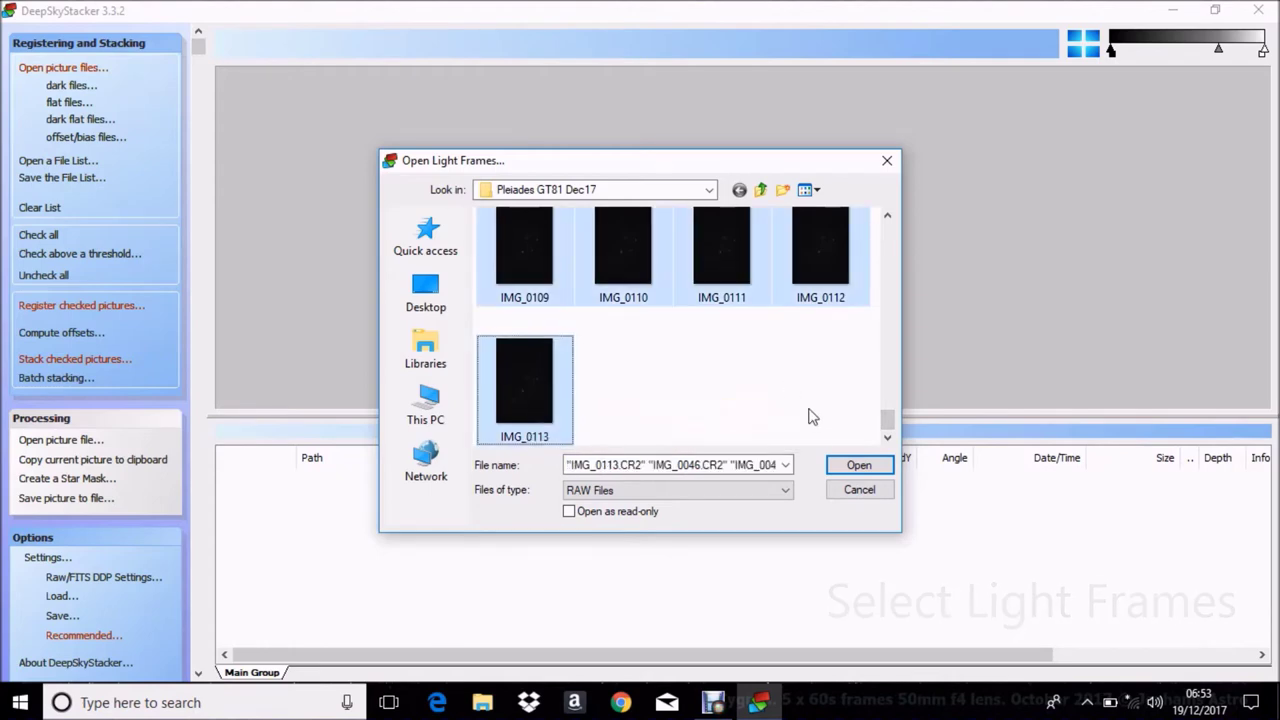
pyautogui.click(859, 466)
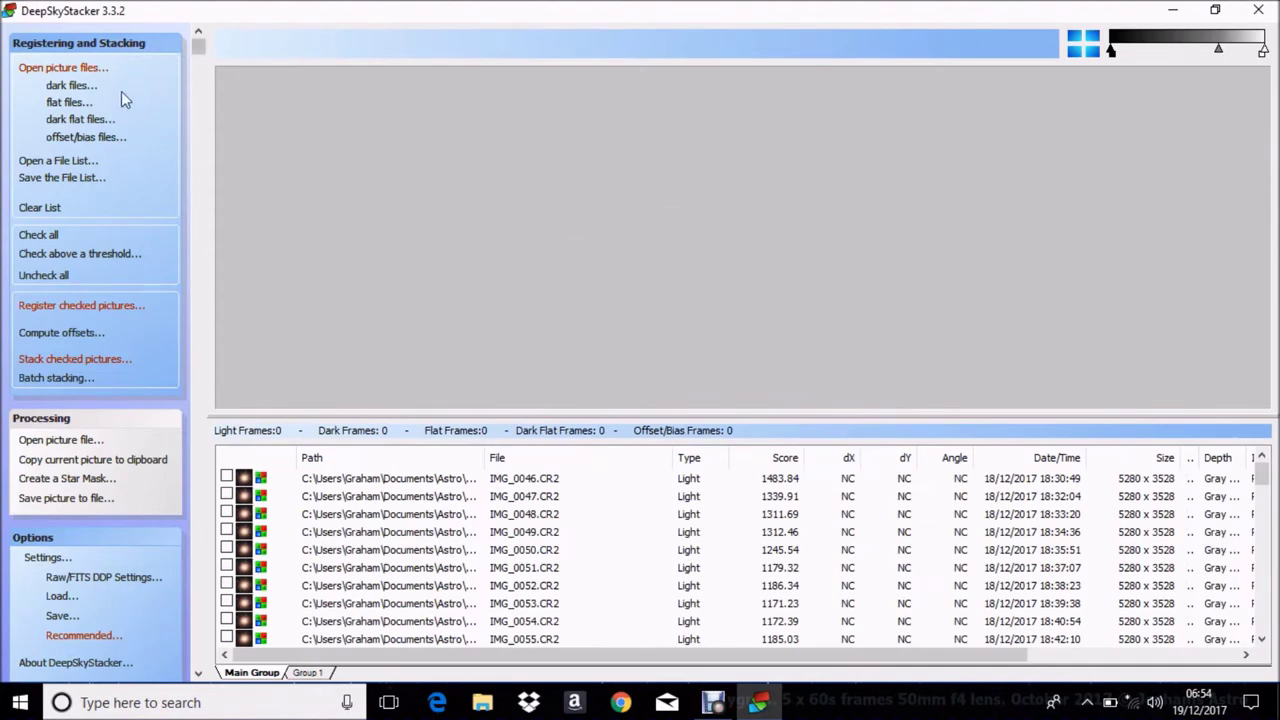
# Step: Add dark frames IMG_0032 through IMG_0119 from the darks folder
pyautogui.click(64, 87)
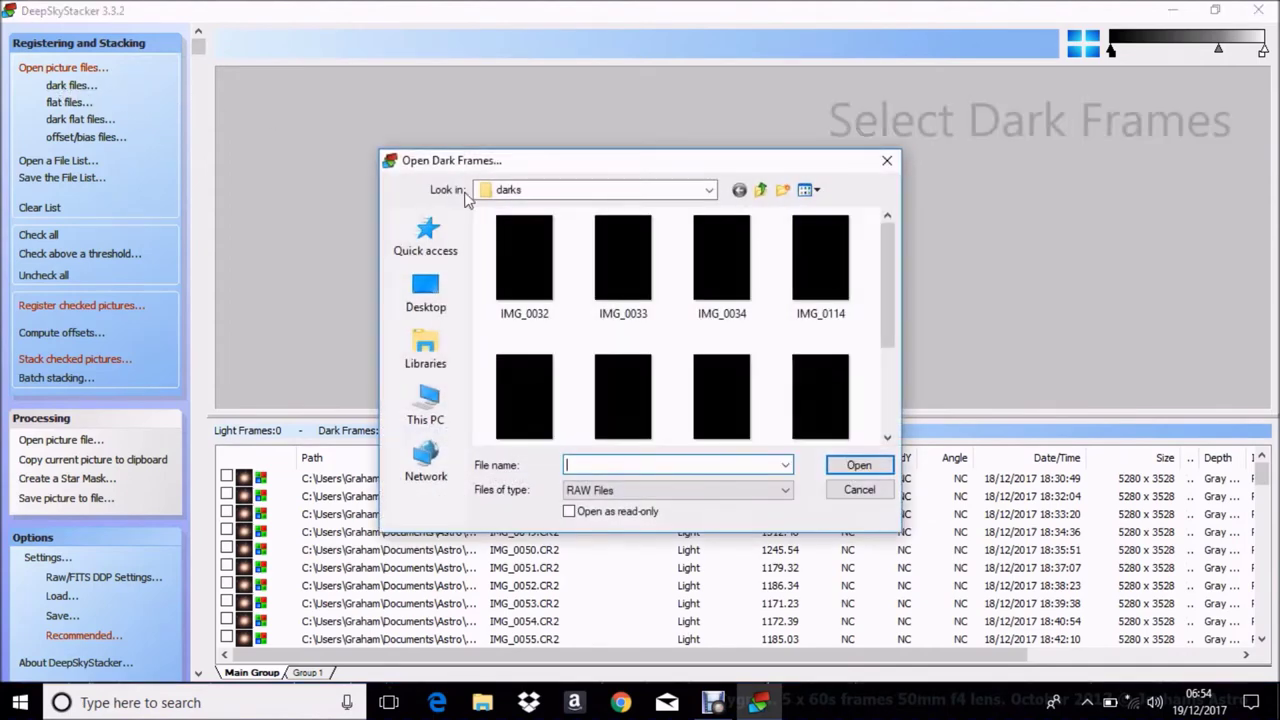
pyautogui.click(540, 267)
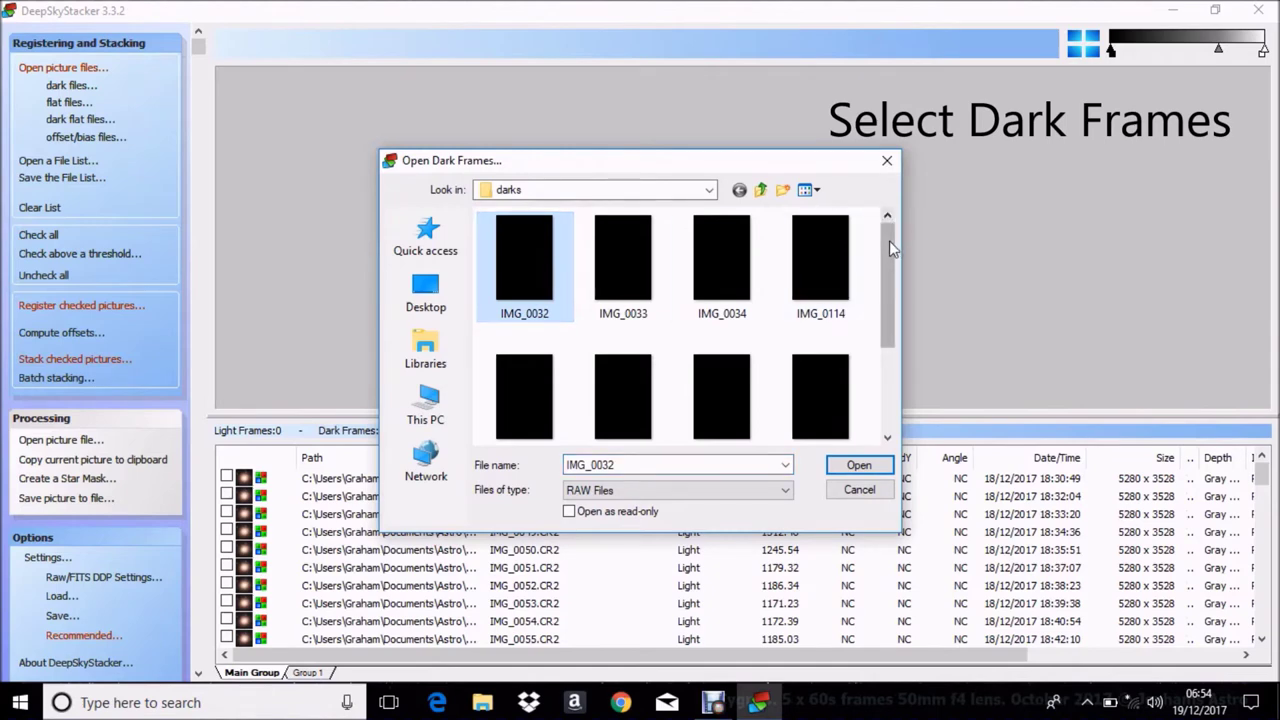
pyautogui.moveTo(889, 240); pyautogui.dragTo(892, 331)
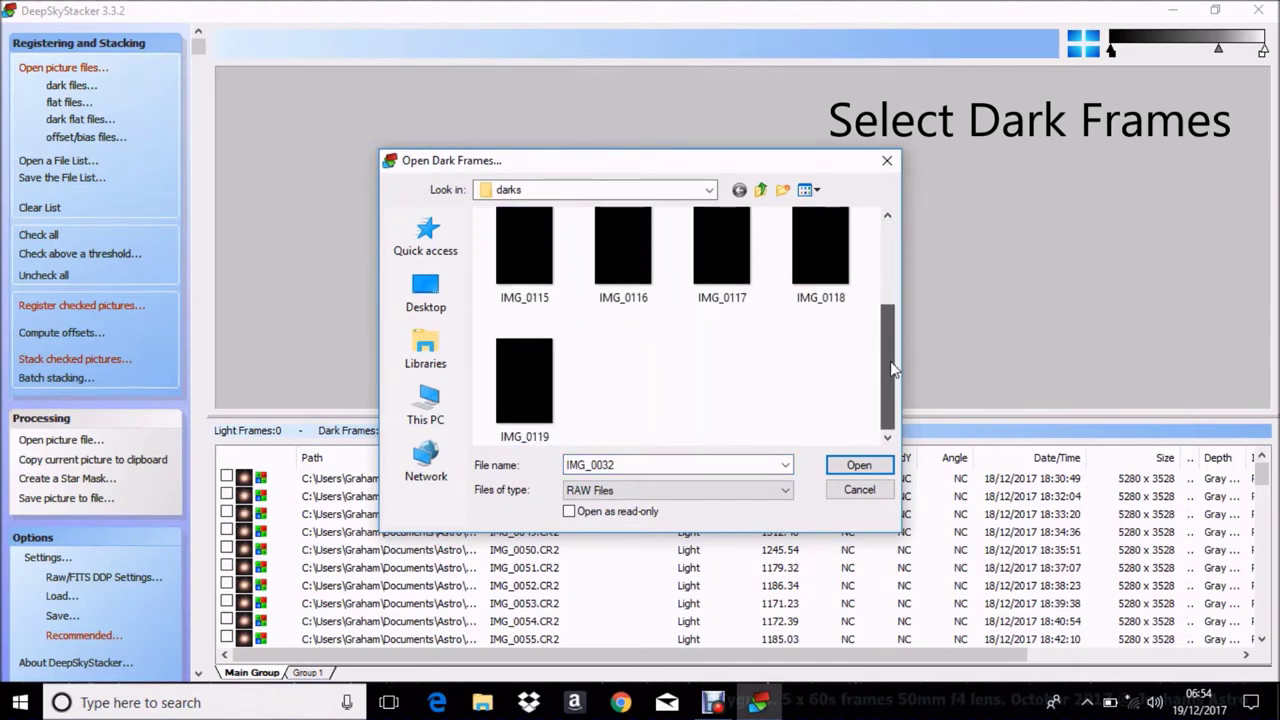
pyautogui.keyDown('shift'); pyautogui.click(531, 380); pyautogui.keyUp('shift')
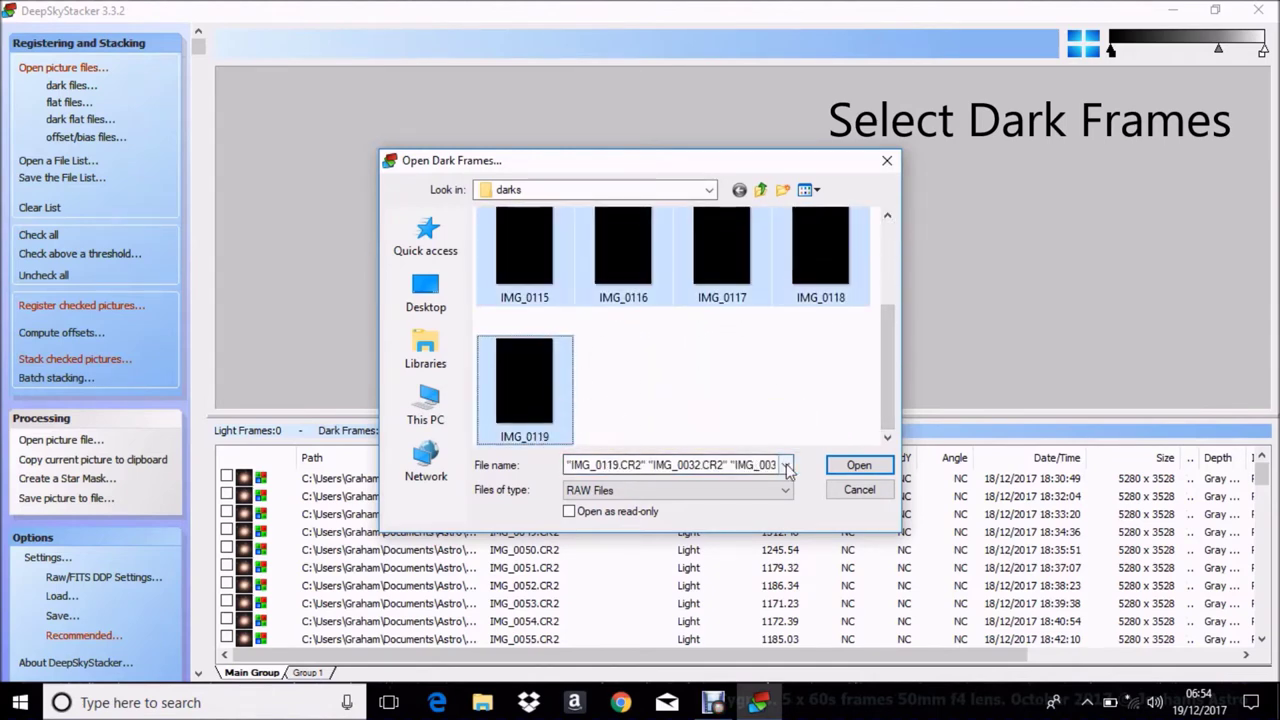
pyautogui.click(859, 466)
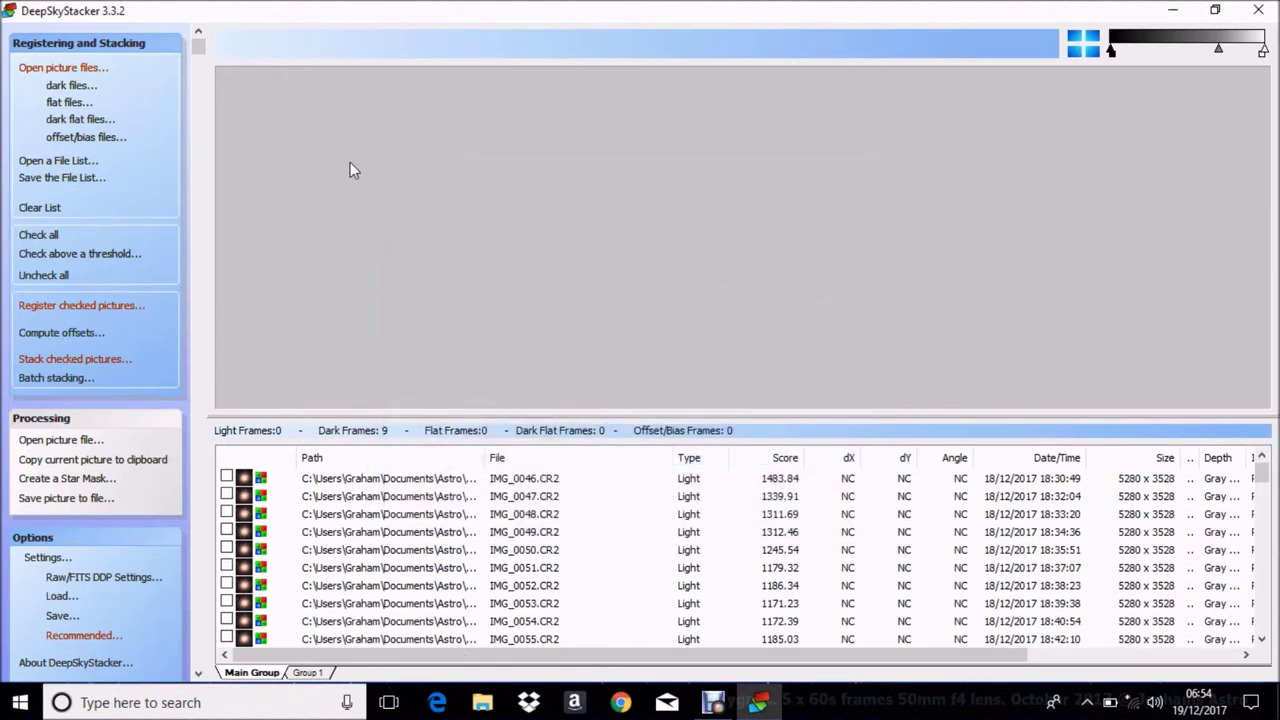
# Step: Check all light frames, then register and stack them with the default settings
pyautogui.click(40, 235)
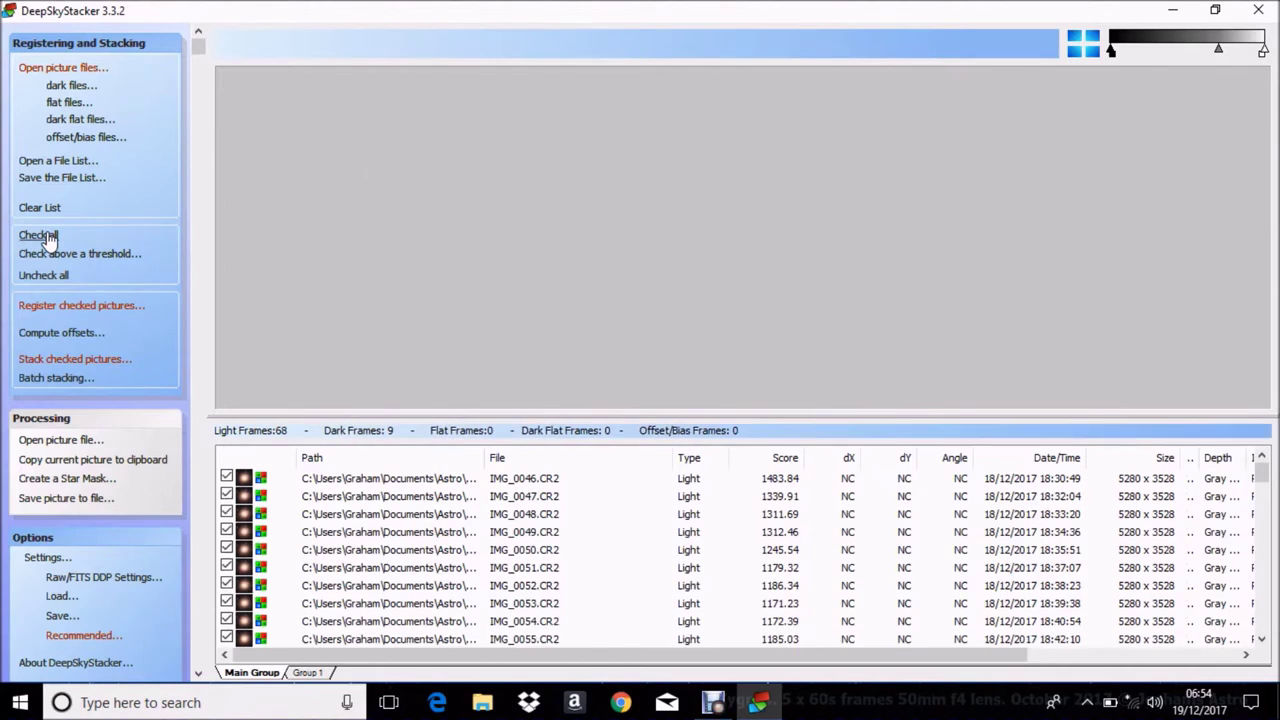
pyautogui.click(73, 310)
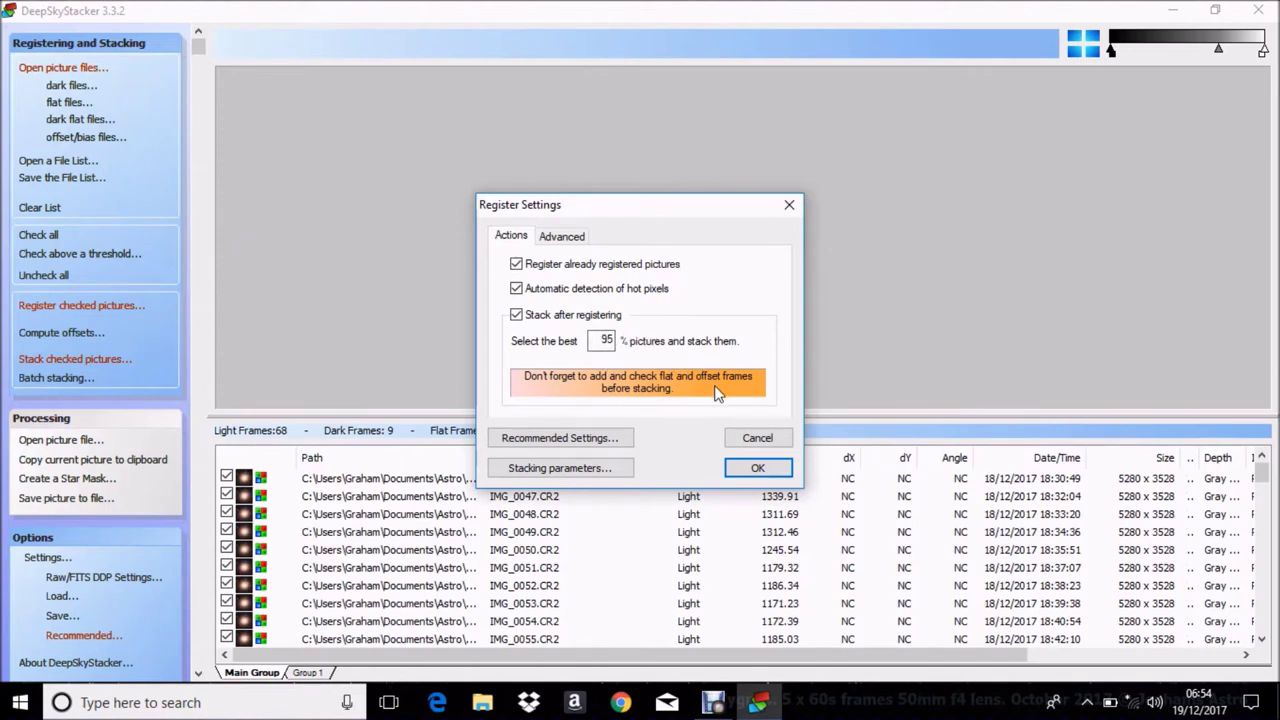
pyautogui.click(756, 468)
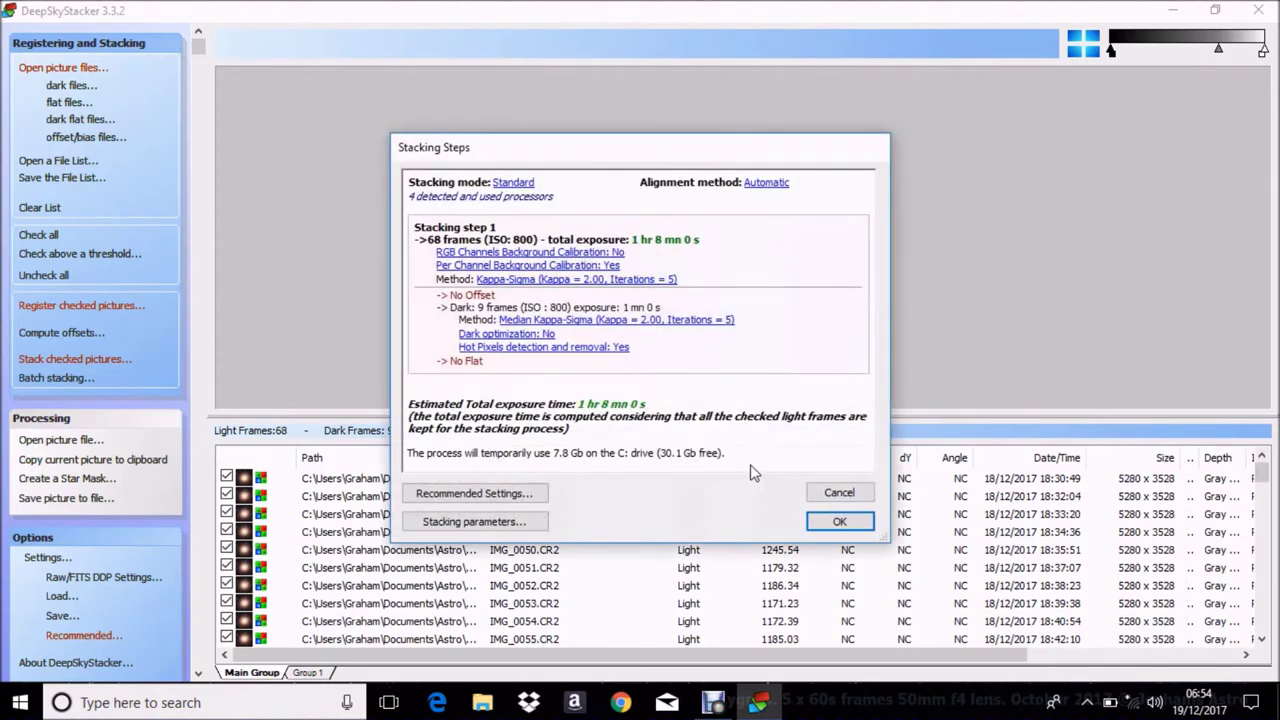
pyautogui.click(836, 523)
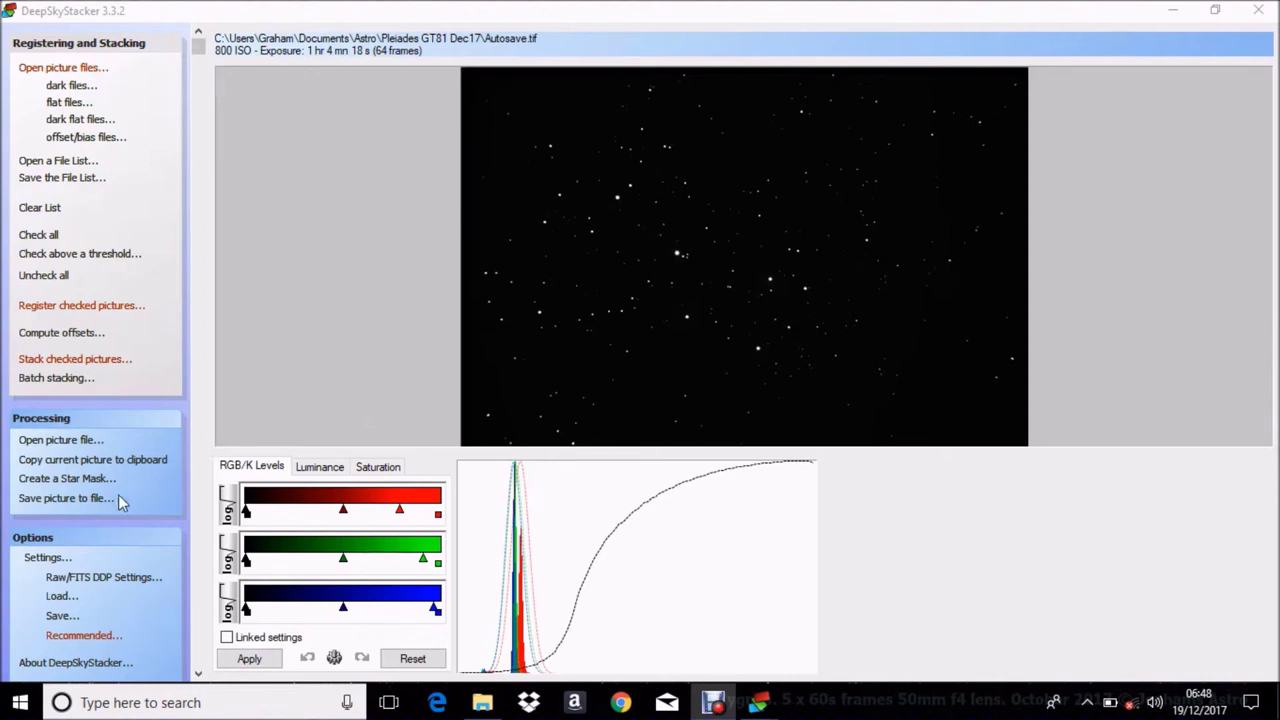
# Step: Save the stacked image as 'pleiades dss' TIFF in the Pleiades GT81 Dec17 folder
pyautogui.click(88, 503)
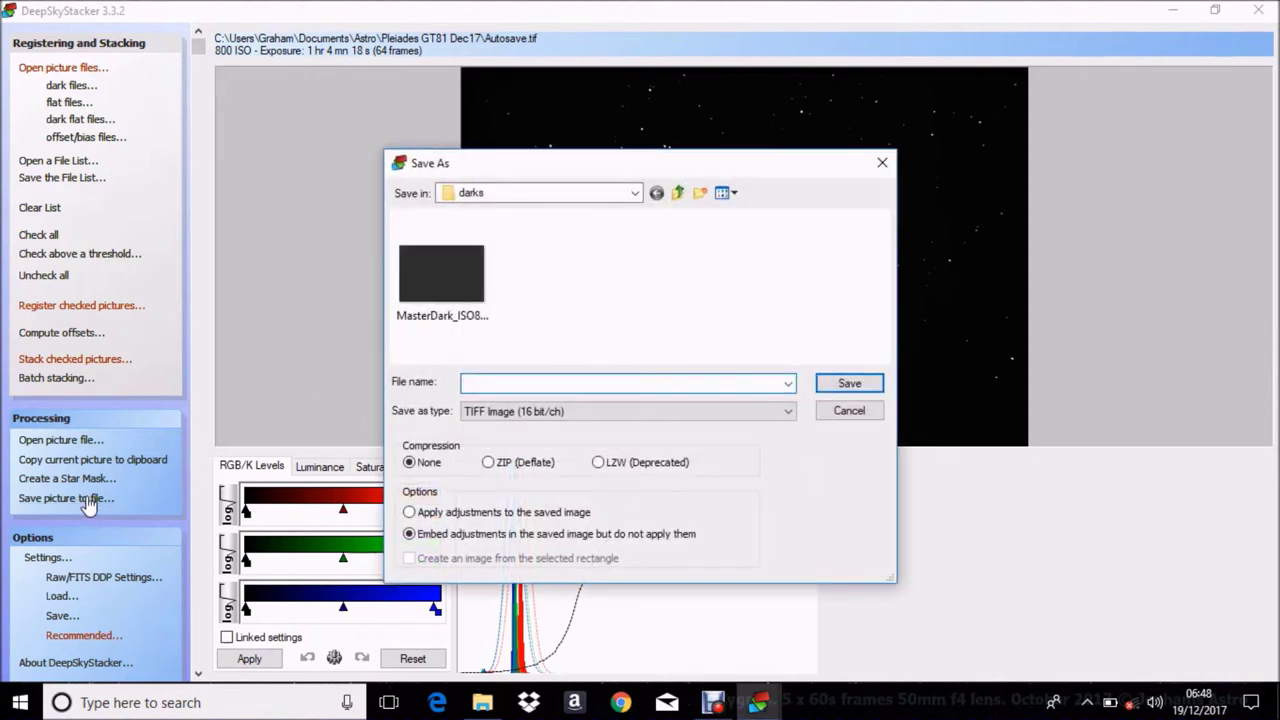
pyautogui.click(678, 194)
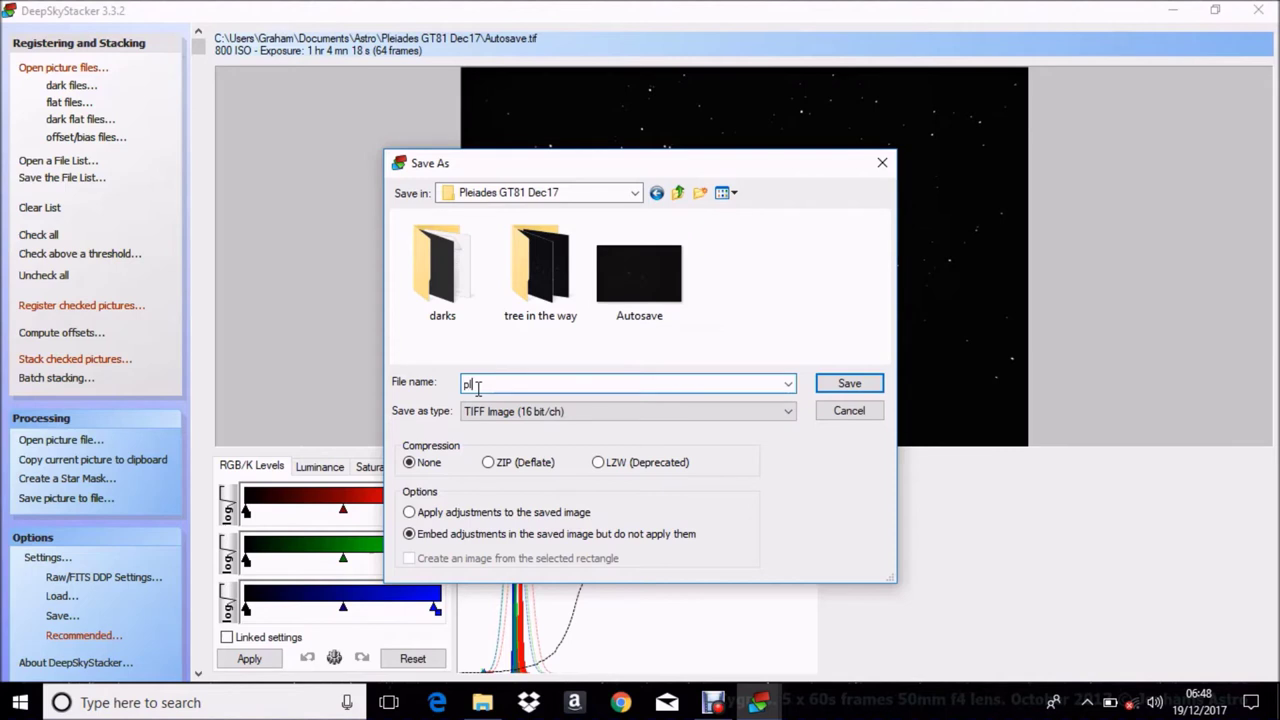
pyautogui.write('e')
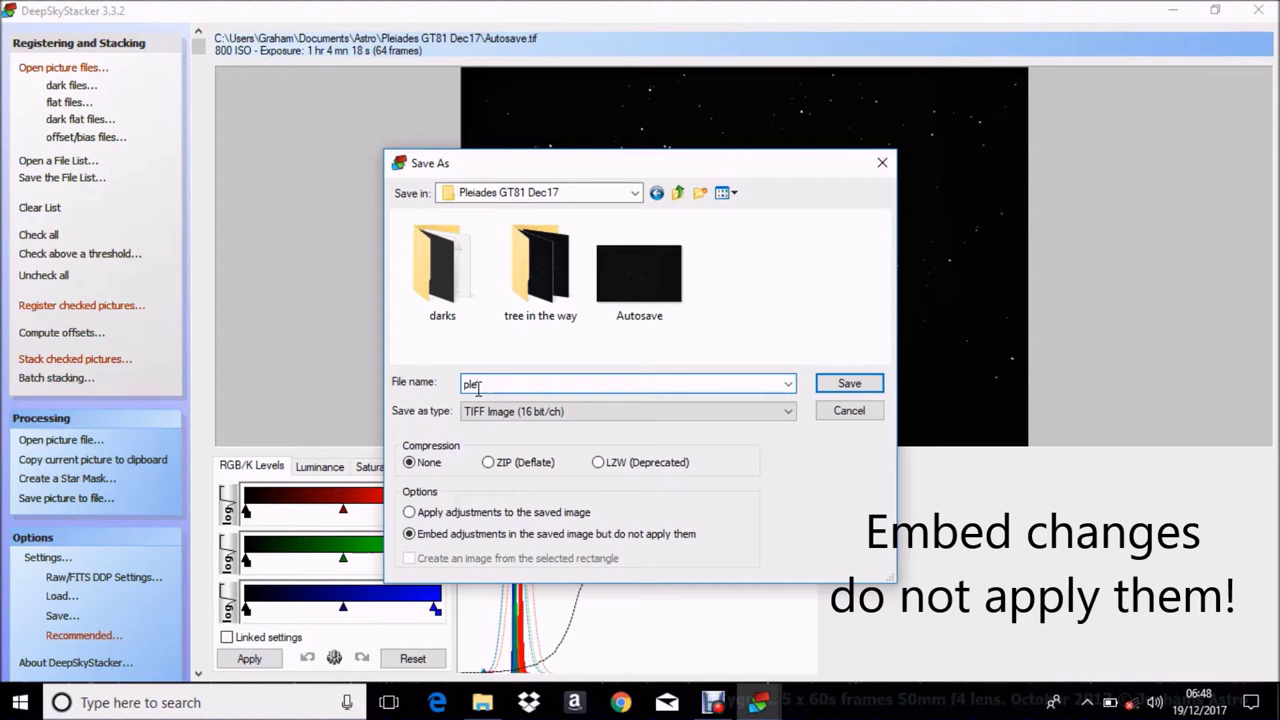
pyautogui.write('iades dss')
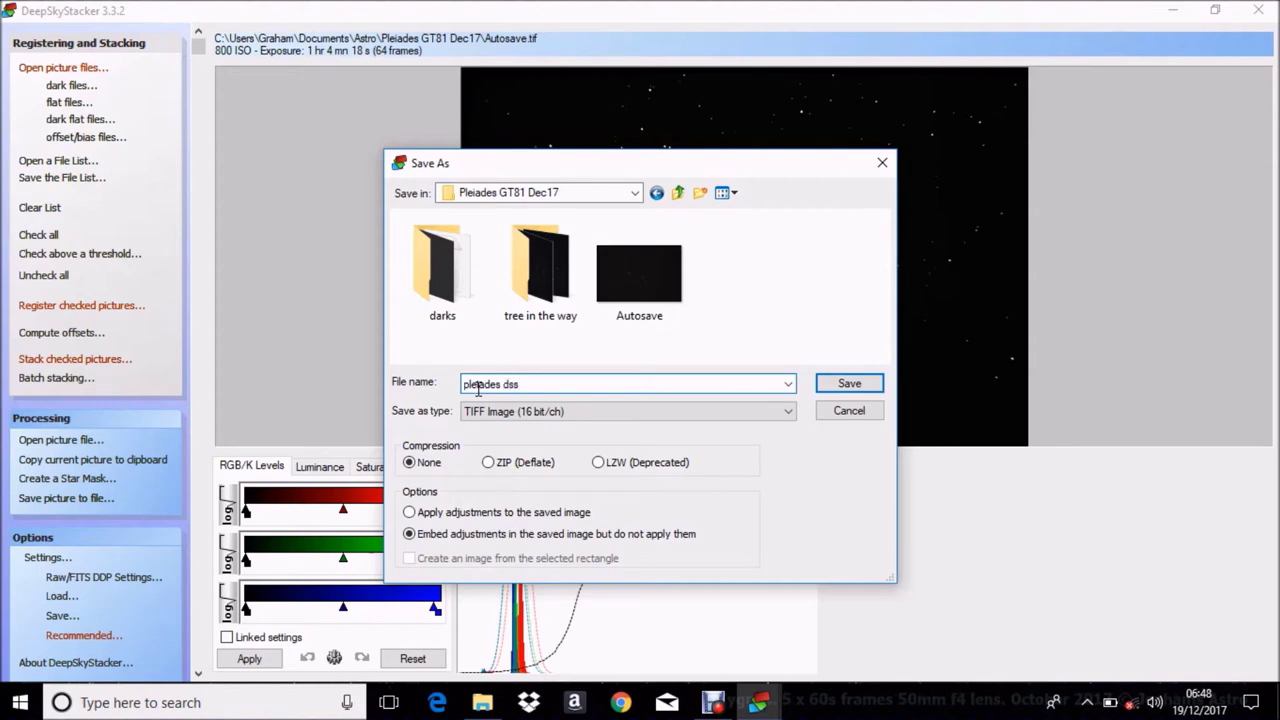
pyautogui.press('Return')
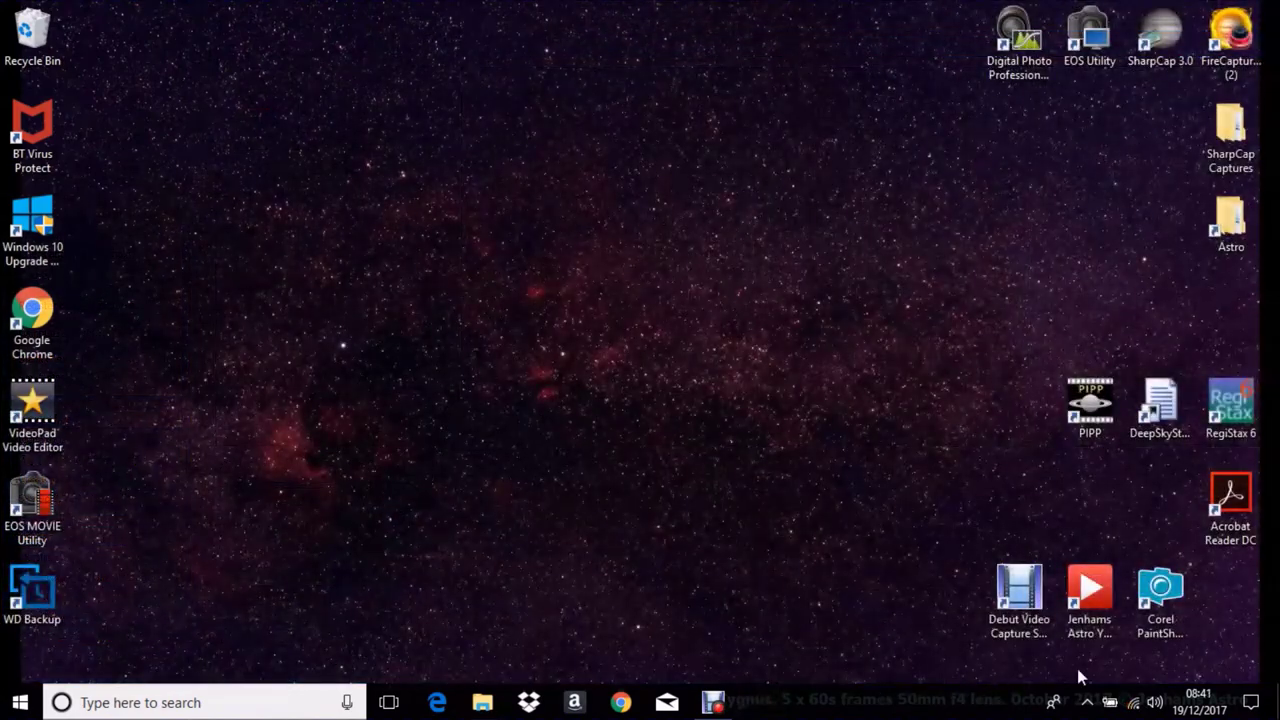
# Step: Launch PaintShop Pro X9 and open pleiades dss.TIF in the Edit workspace
pyautogui.click(1160, 596)
pyautogui.doubleClick(1160, 596)
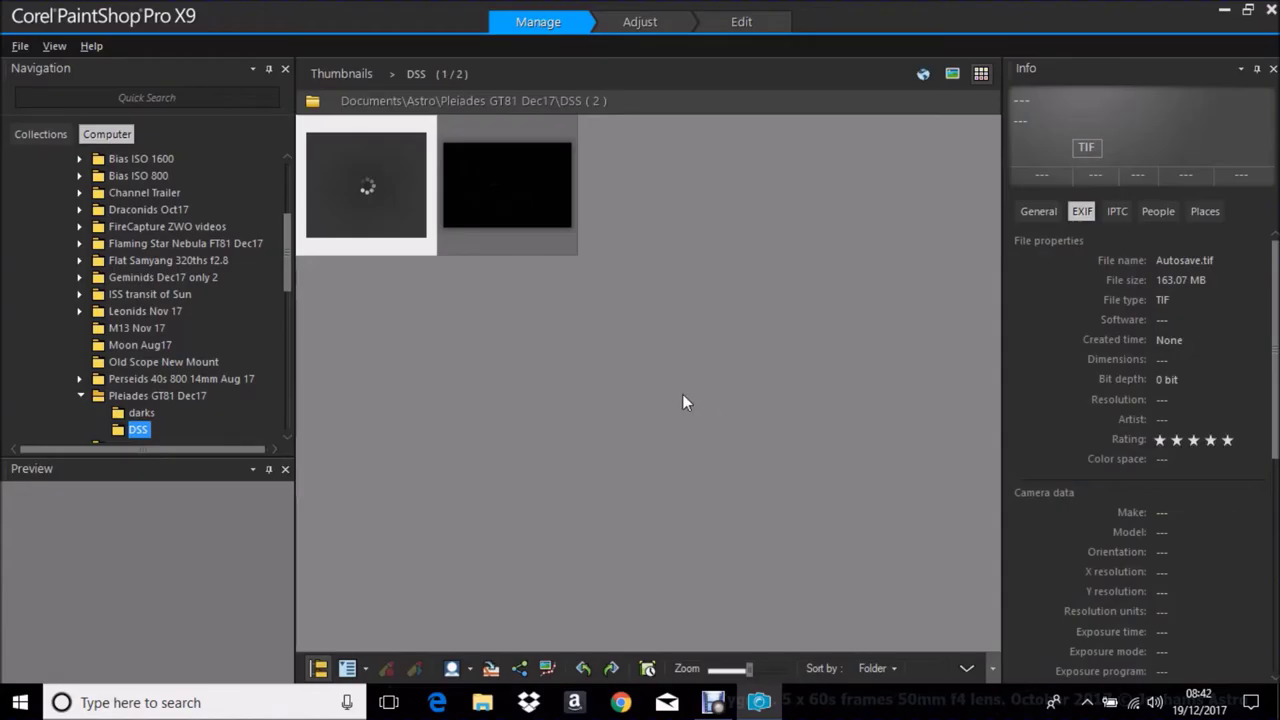
pyautogui.click(514, 191)
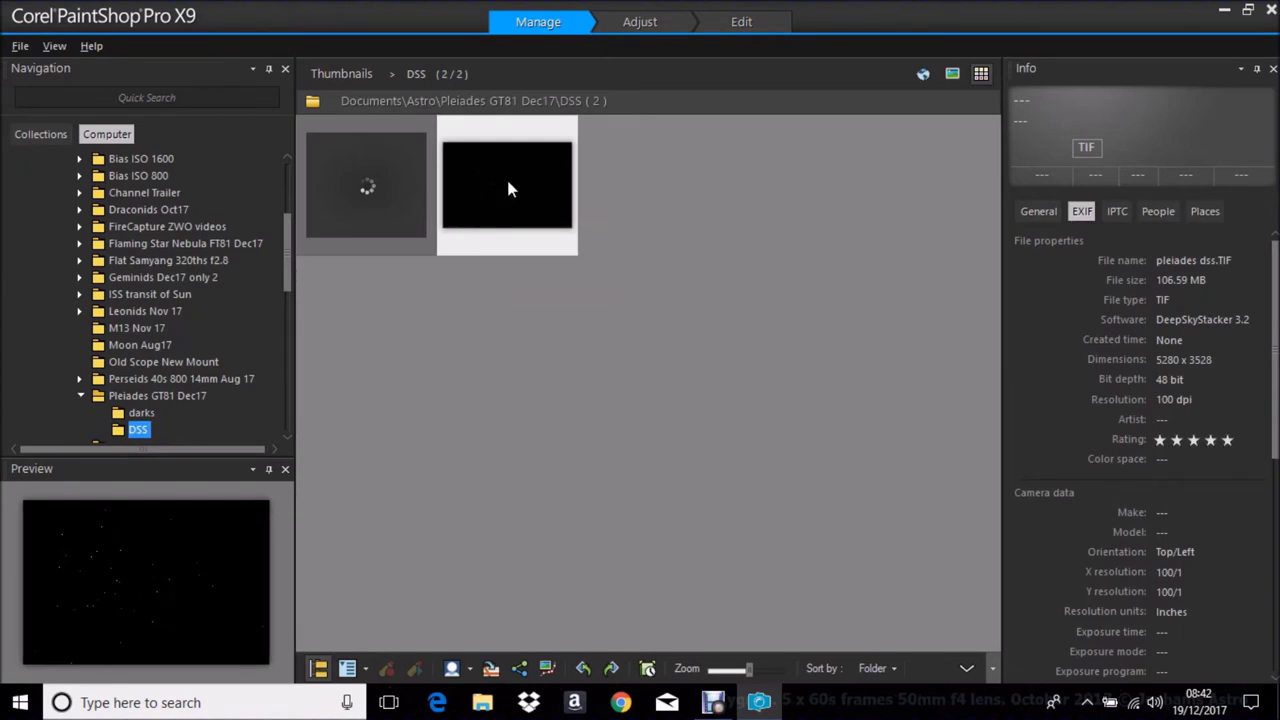
pyautogui.click(740, 24)
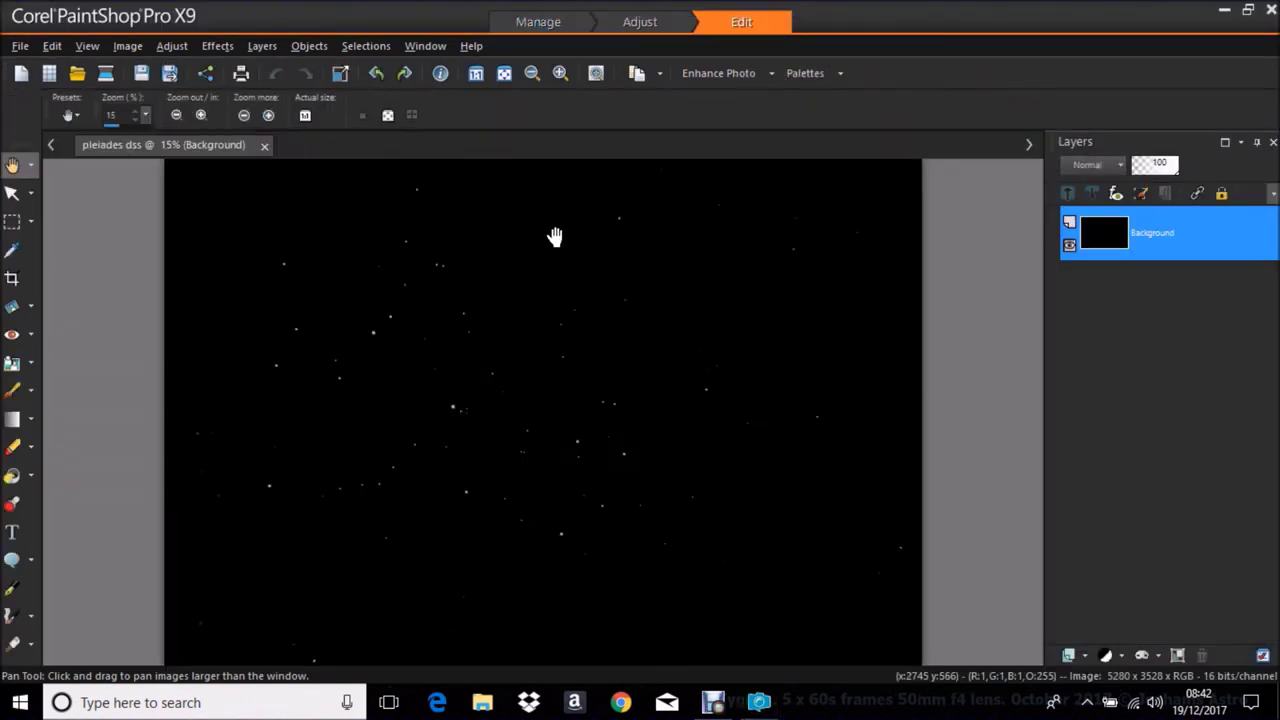
pyautogui.click(171, 46)
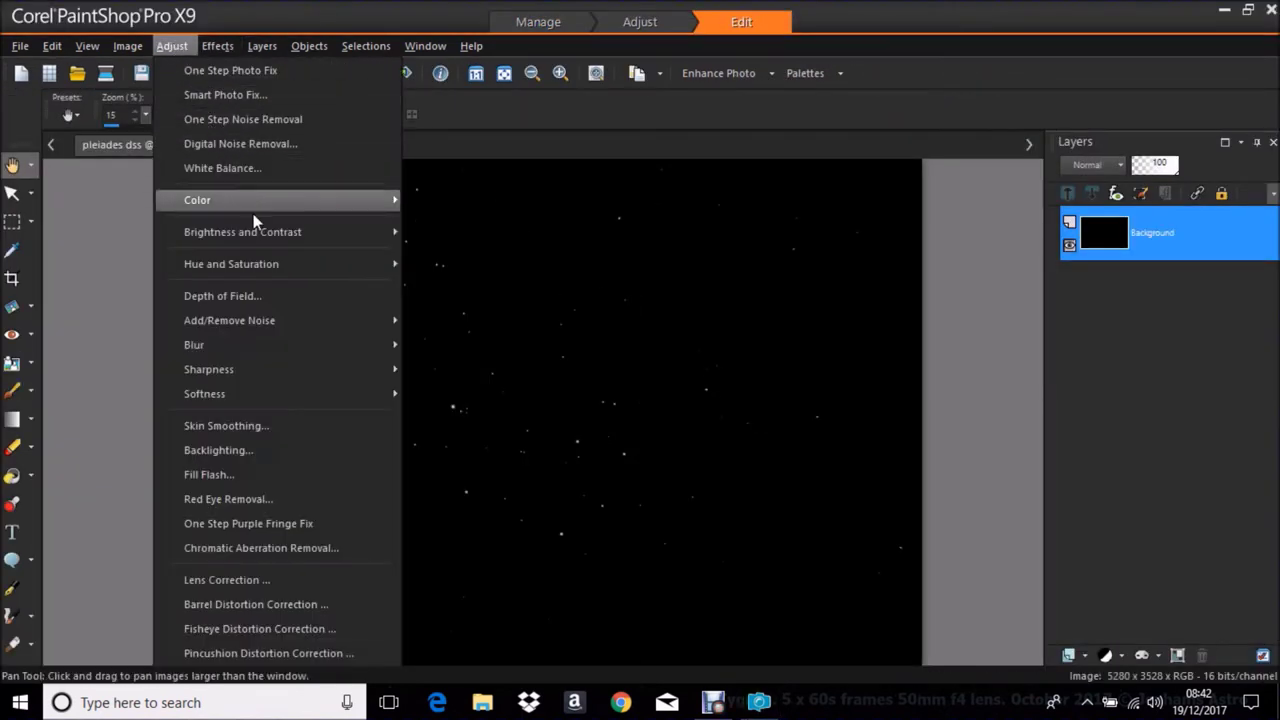
# Step: Stretch the histogram, then apply Levels from the Default preset with black point 3
pyautogui.moveTo(257, 231)
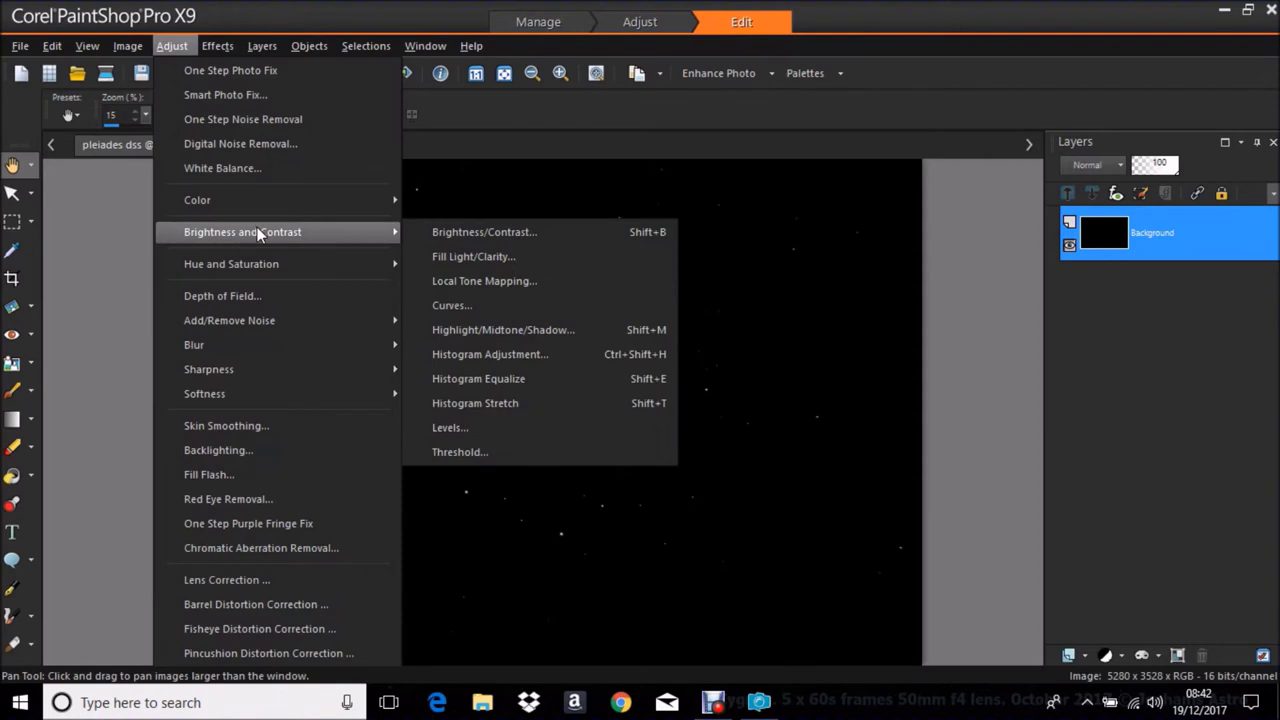
pyautogui.click(527, 401)
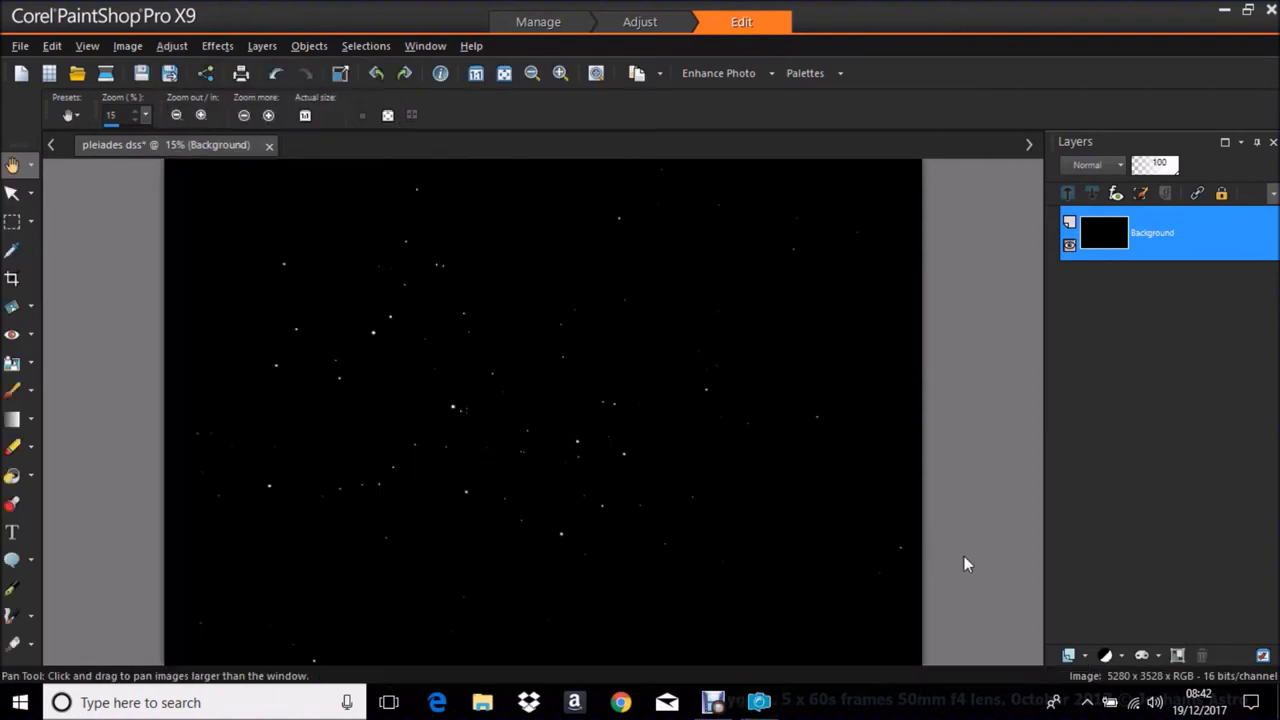
pyautogui.click(172, 46)
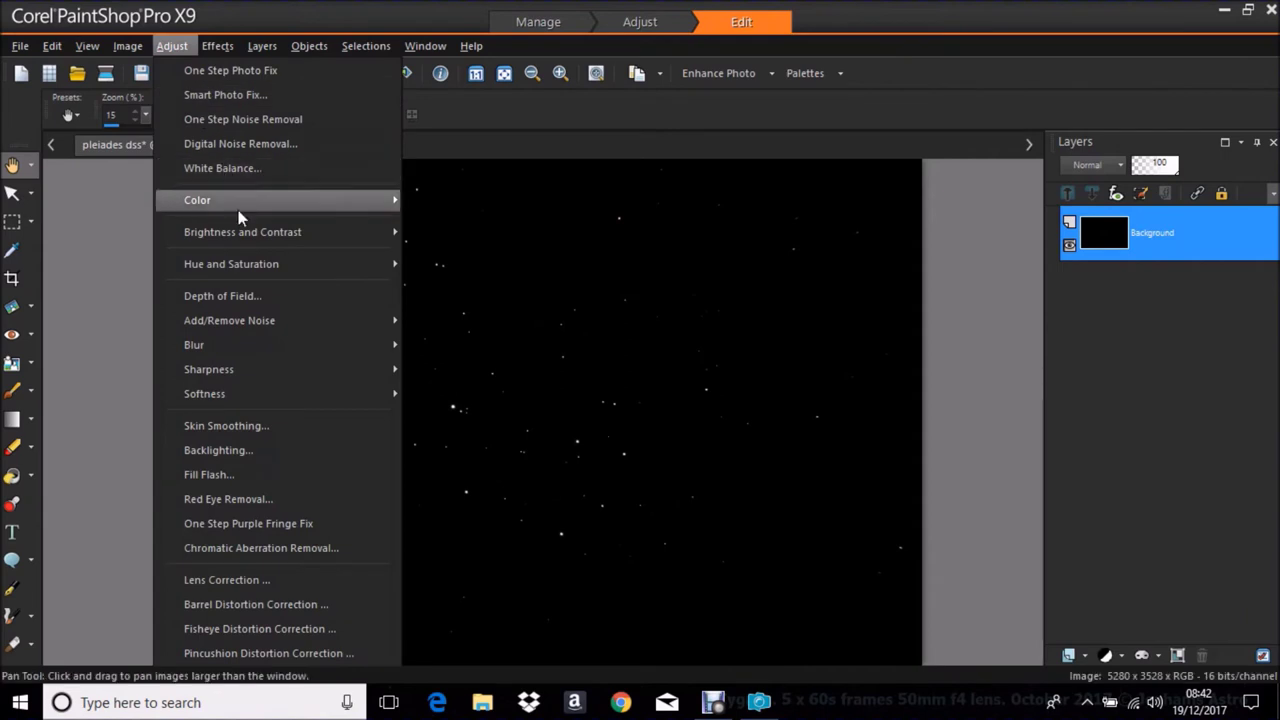
pyautogui.moveTo(238, 230)
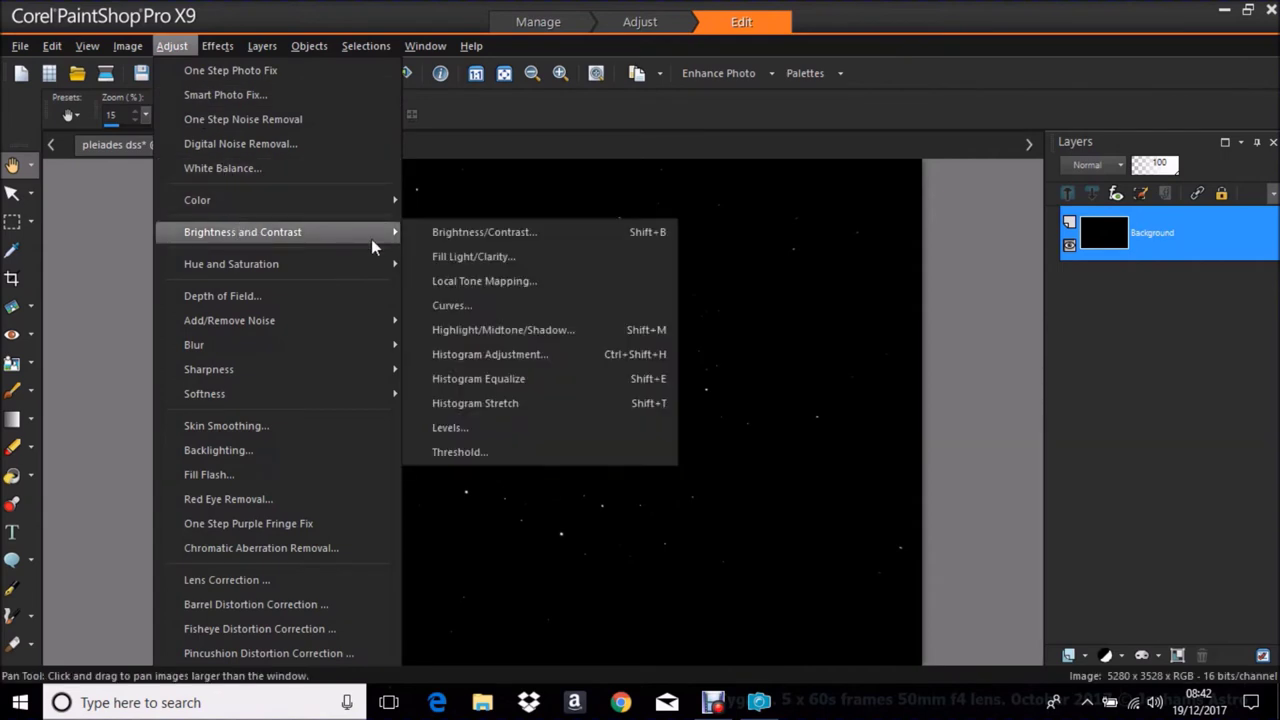
pyautogui.click(494, 426)
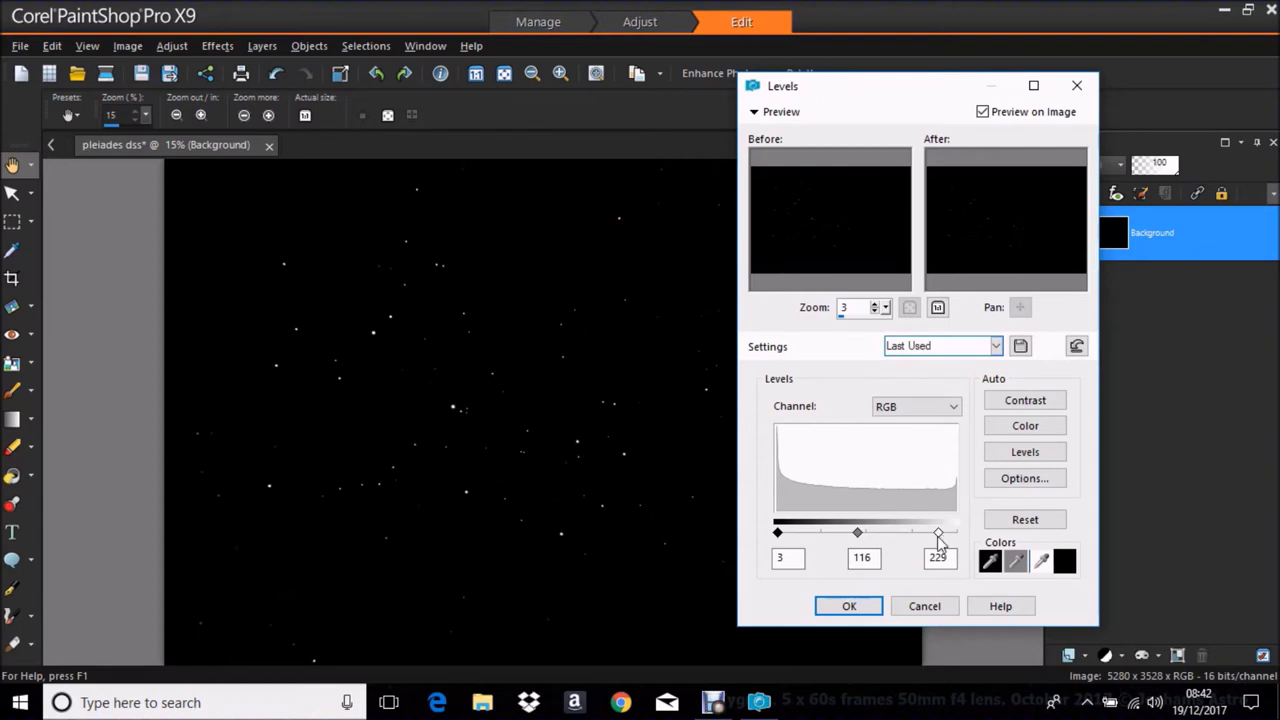
pyautogui.click(995, 346)
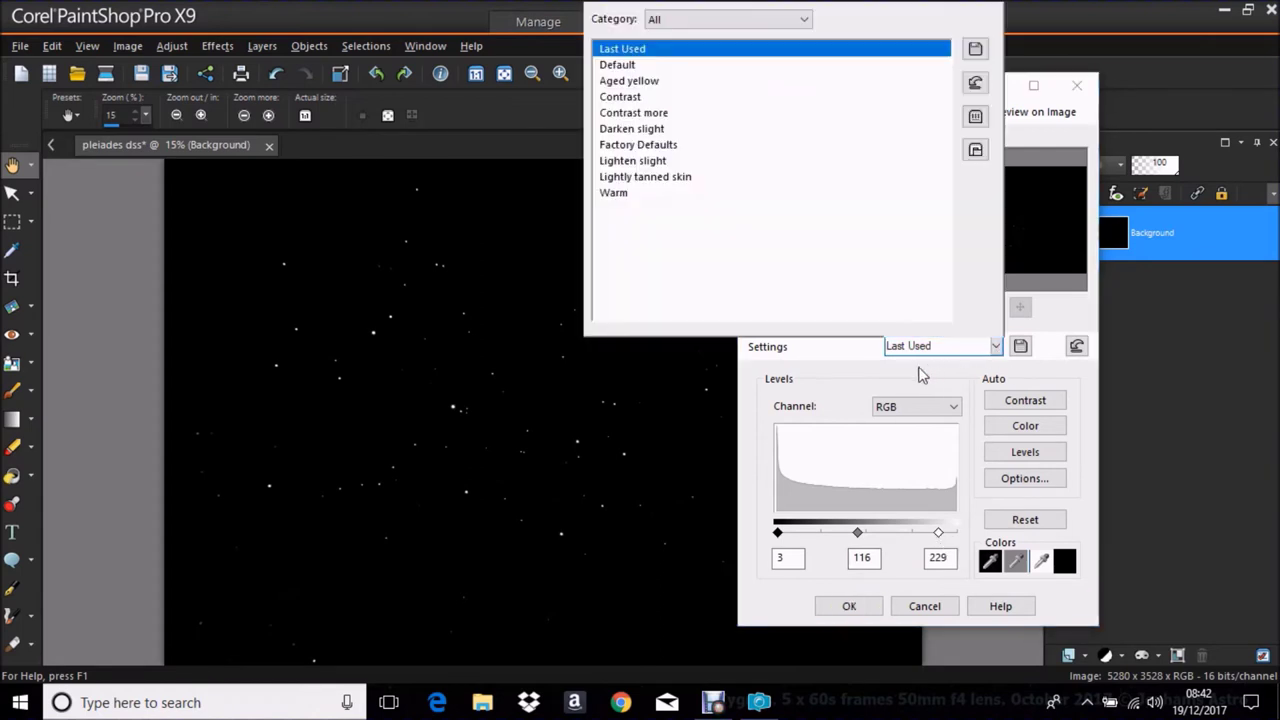
pyautogui.click(635, 64)
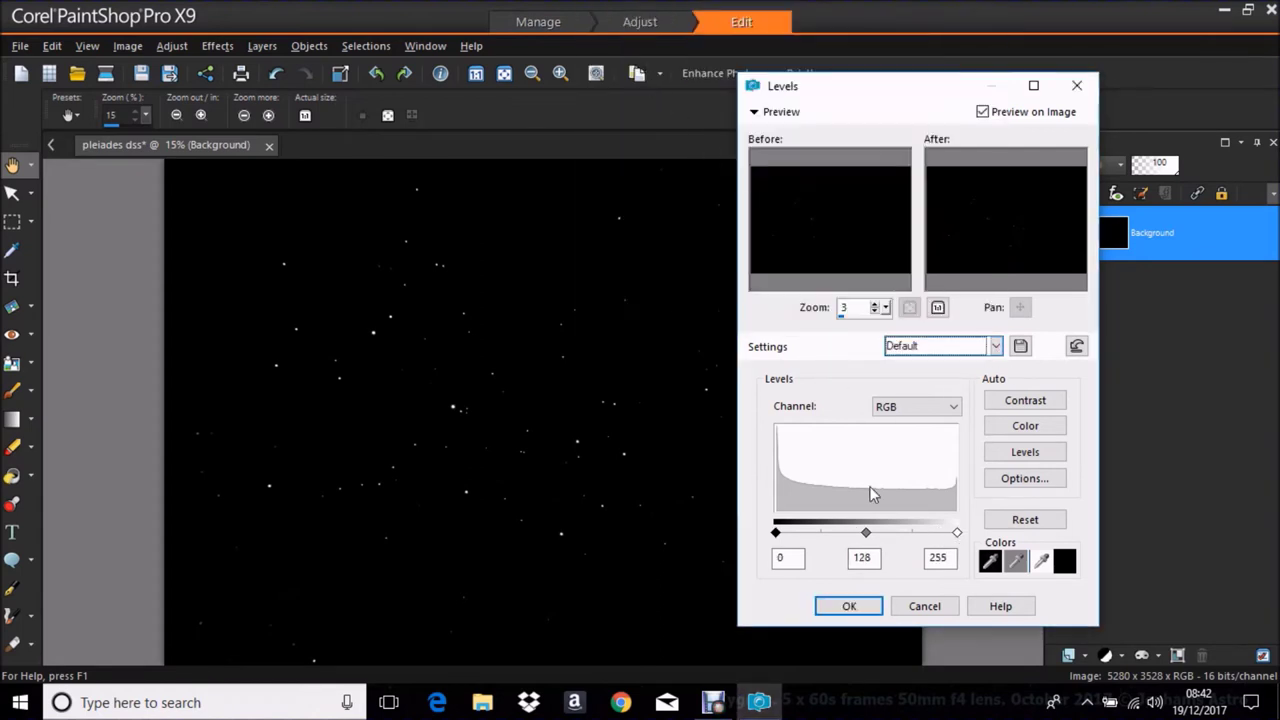
pyautogui.click(792, 562)
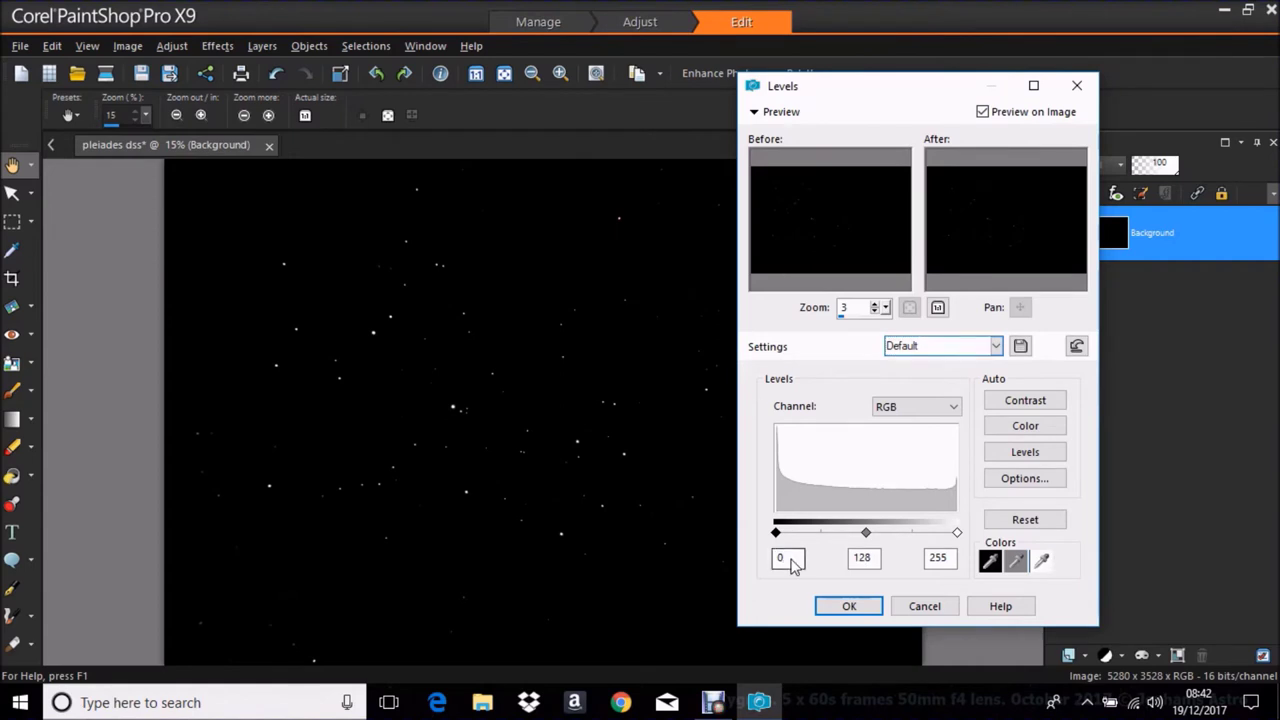
pyautogui.press('Return')
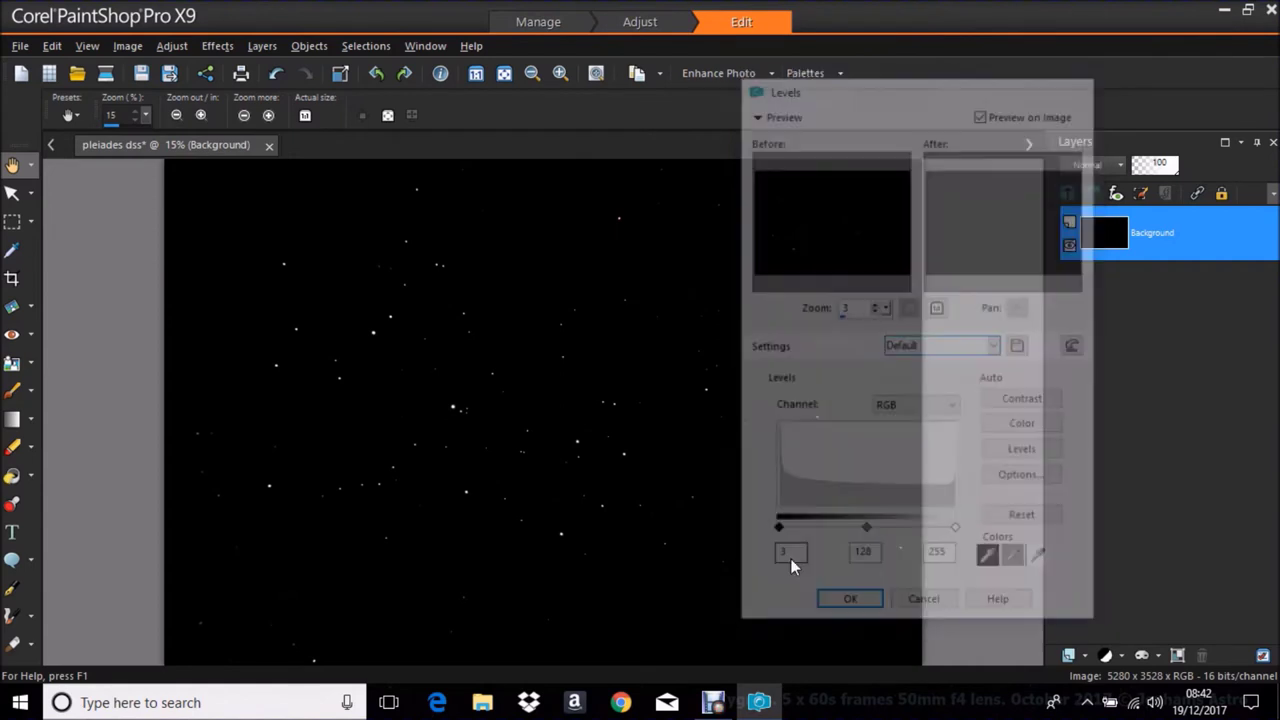
# Step: Brighten with a Curves pass, then reapply Levels with black point 3
pyautogui.click(173, 47)
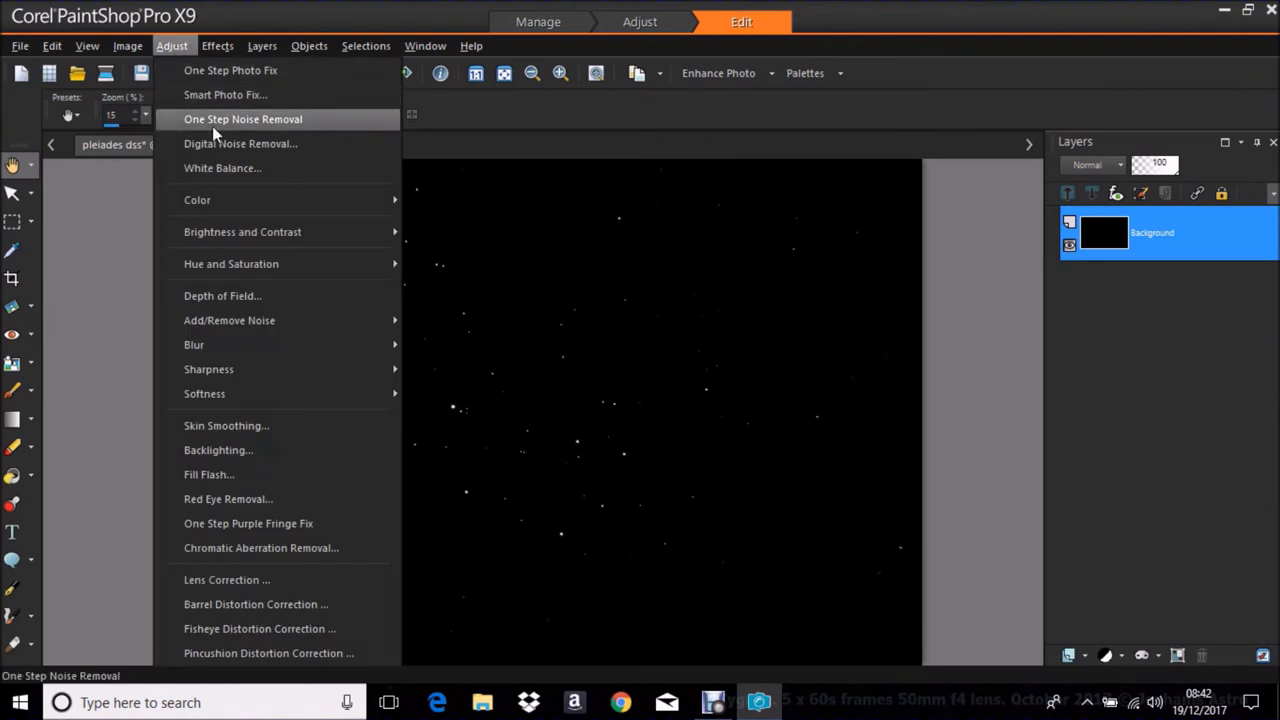
pyautogui.moveTo(251, 233)
pyautogui.click(507, 314)
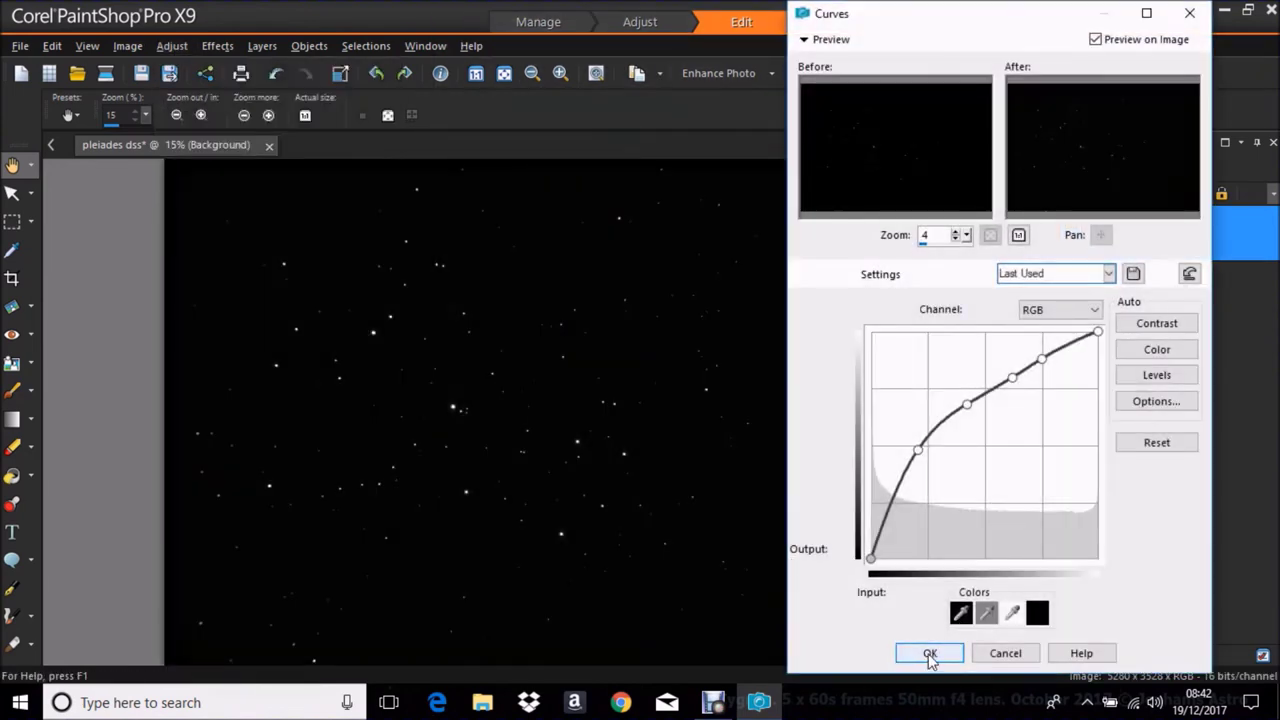
pyautogui.click(930, 652)
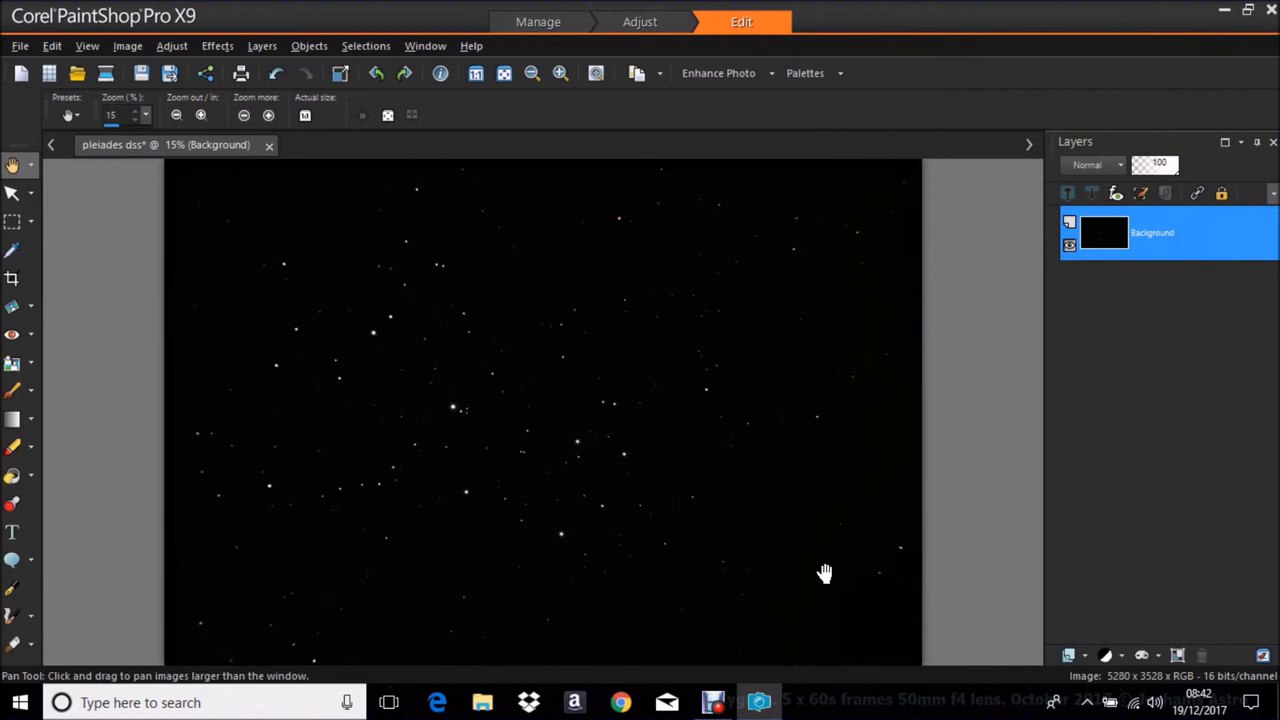
pyautogui.click(172, 46)
pyautogui.moveTo(267, 225)
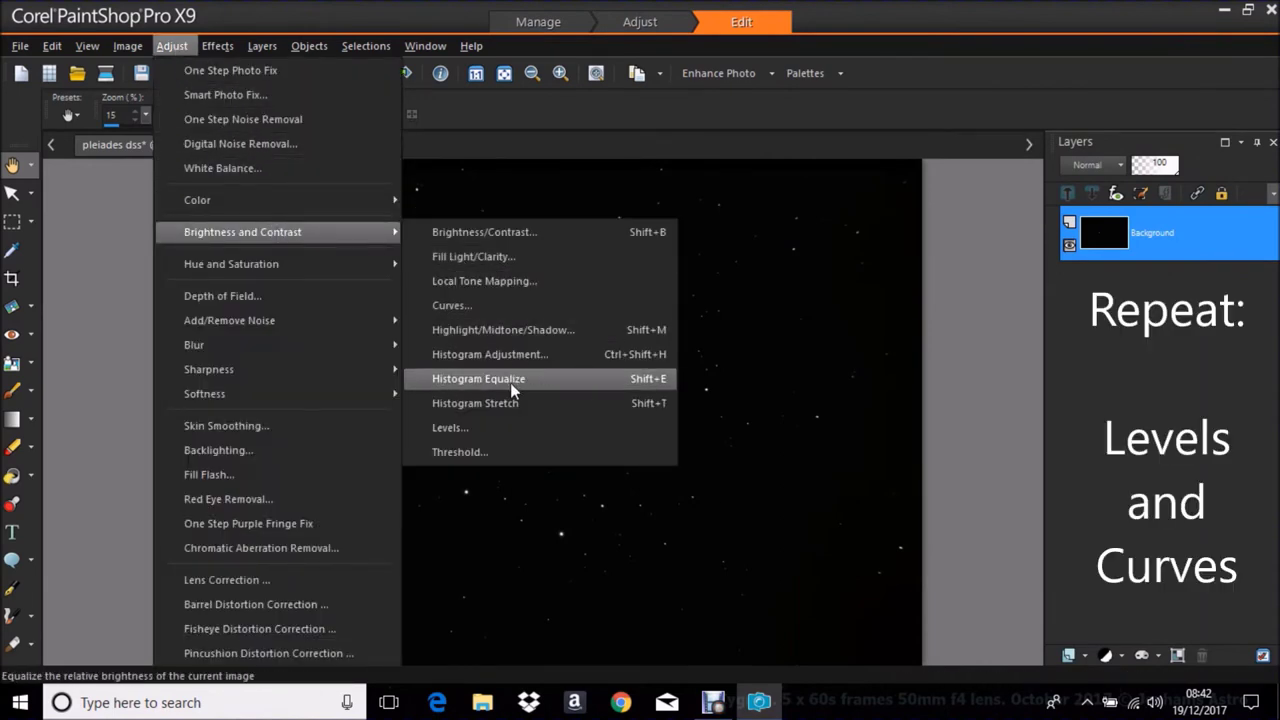
pyautogui.click(496, 426)
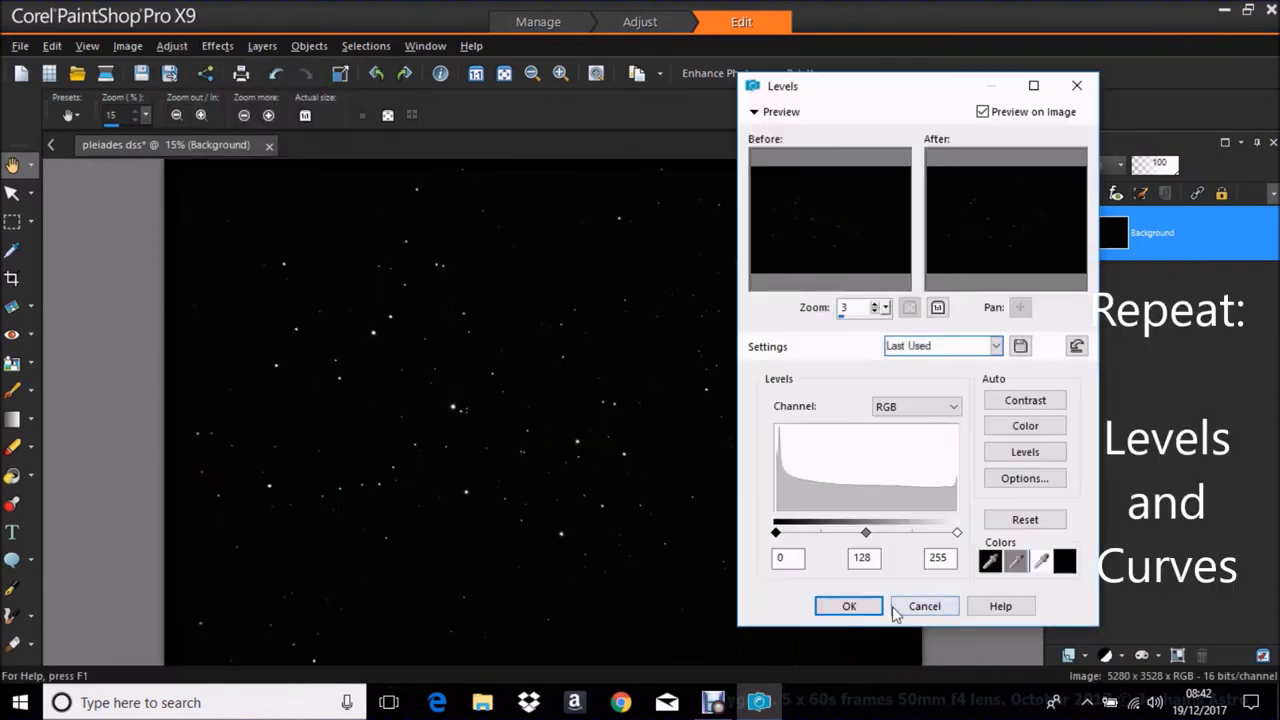
pyautogui.click(795, 559)
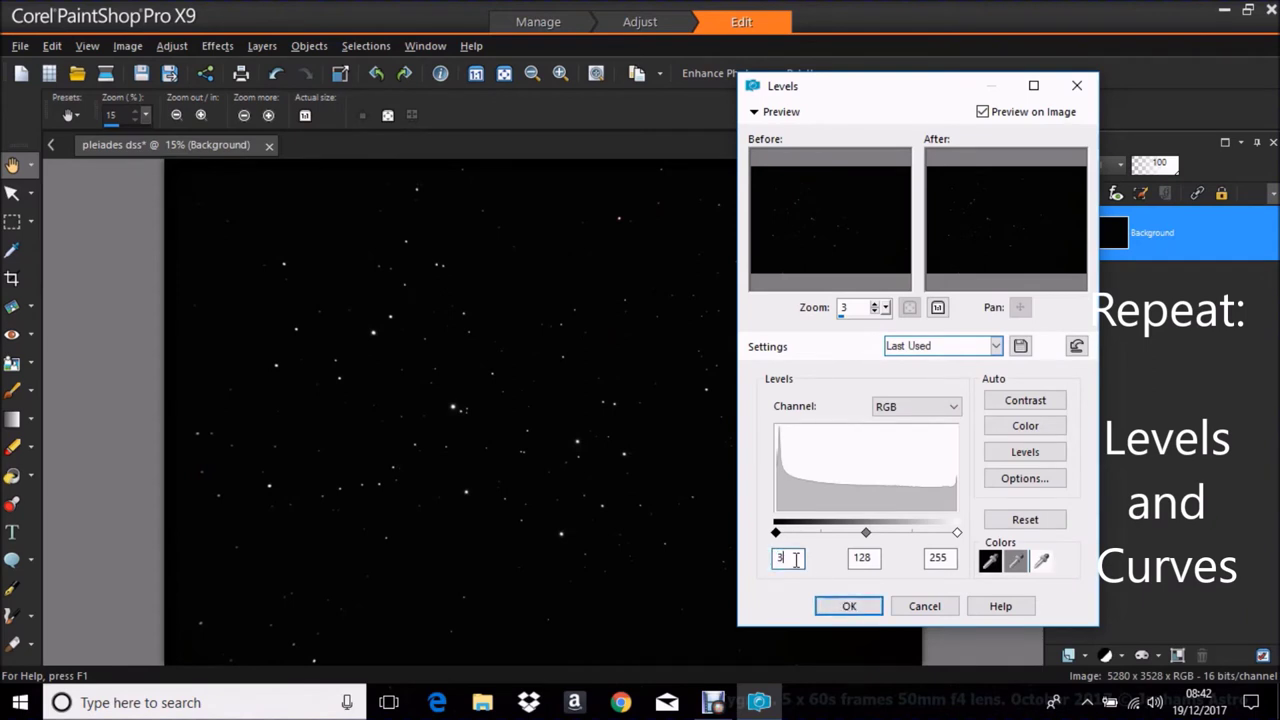
pyautogui.click(849, 606)
# Step: Apply a second brightening Curves pass followed by another Levels adjustment
pyautogui.click(170, 47)
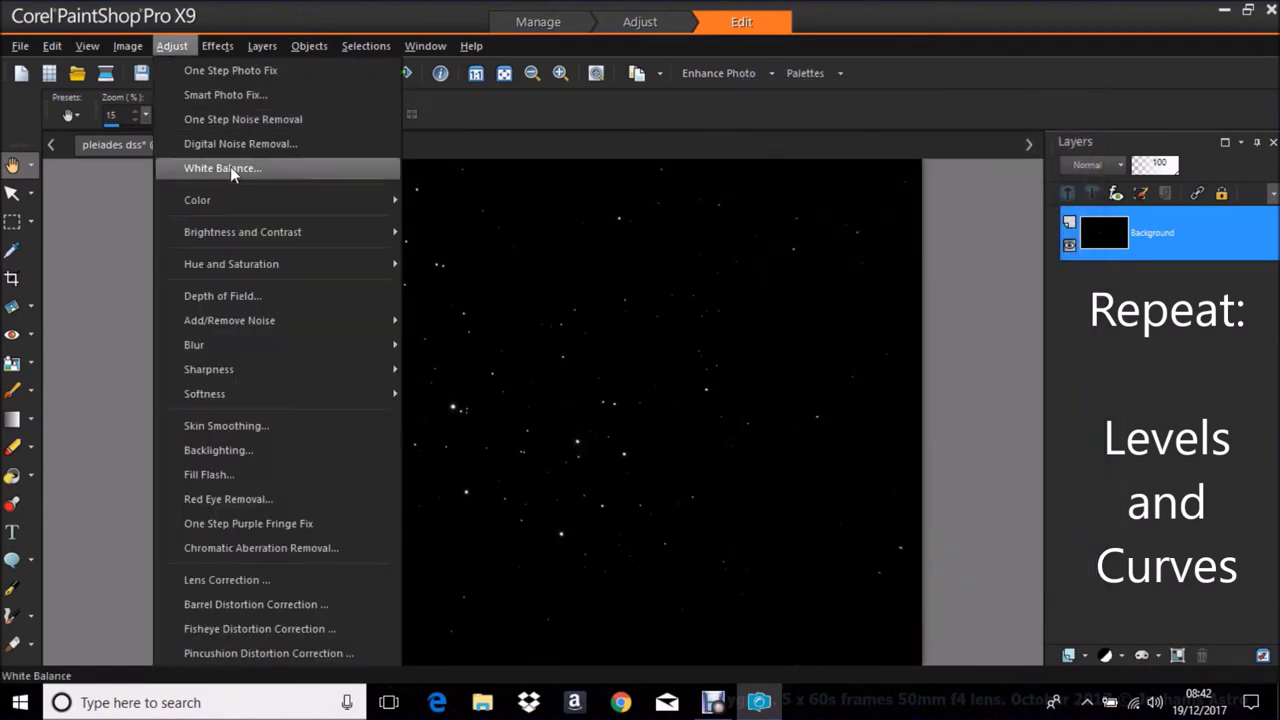
pyautogui.moveTo(254, 231)
pyautogui.click(455, 305)
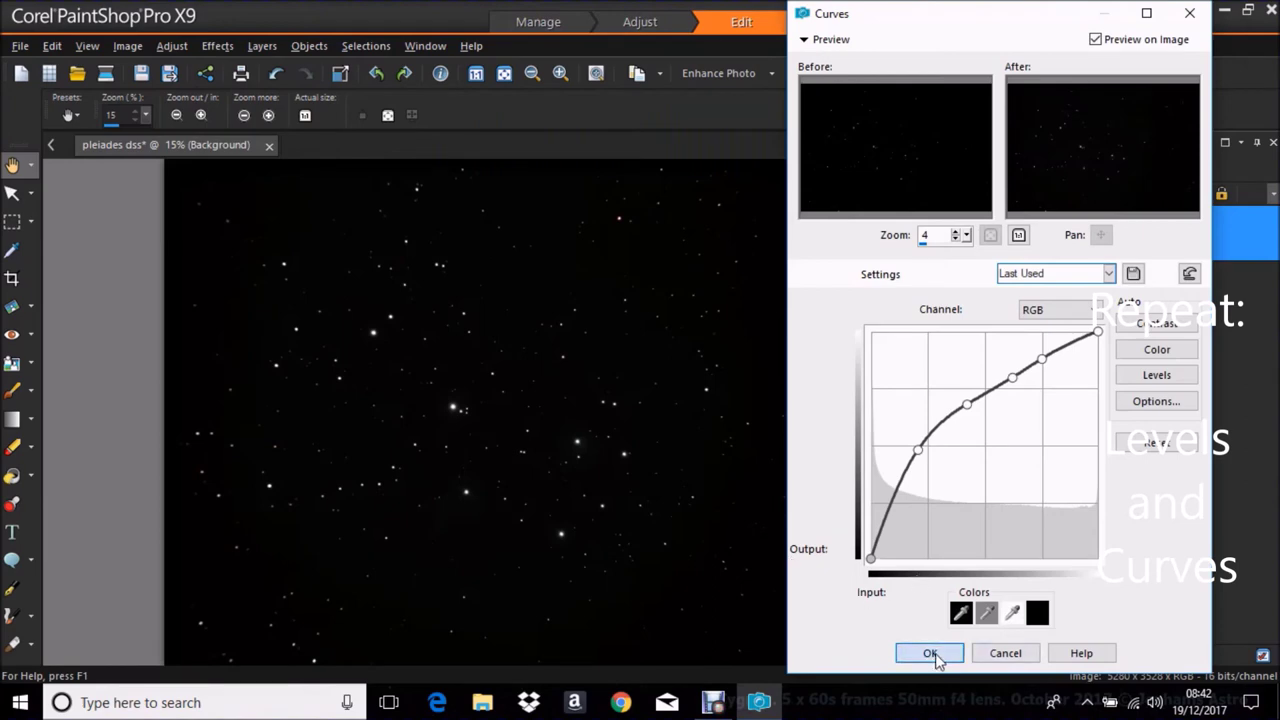
pyautogui.click(930, 653)
pyautogui.click(174, 48)
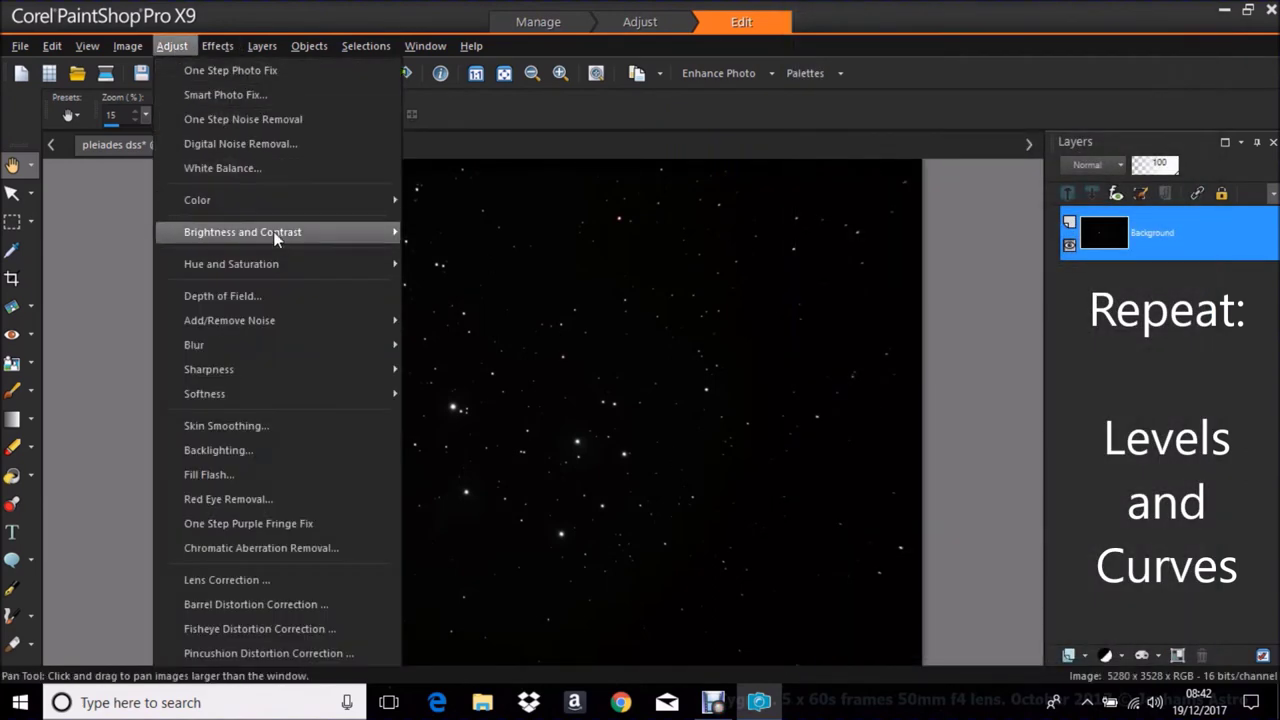
pyautogui.moveTo(273, 231)
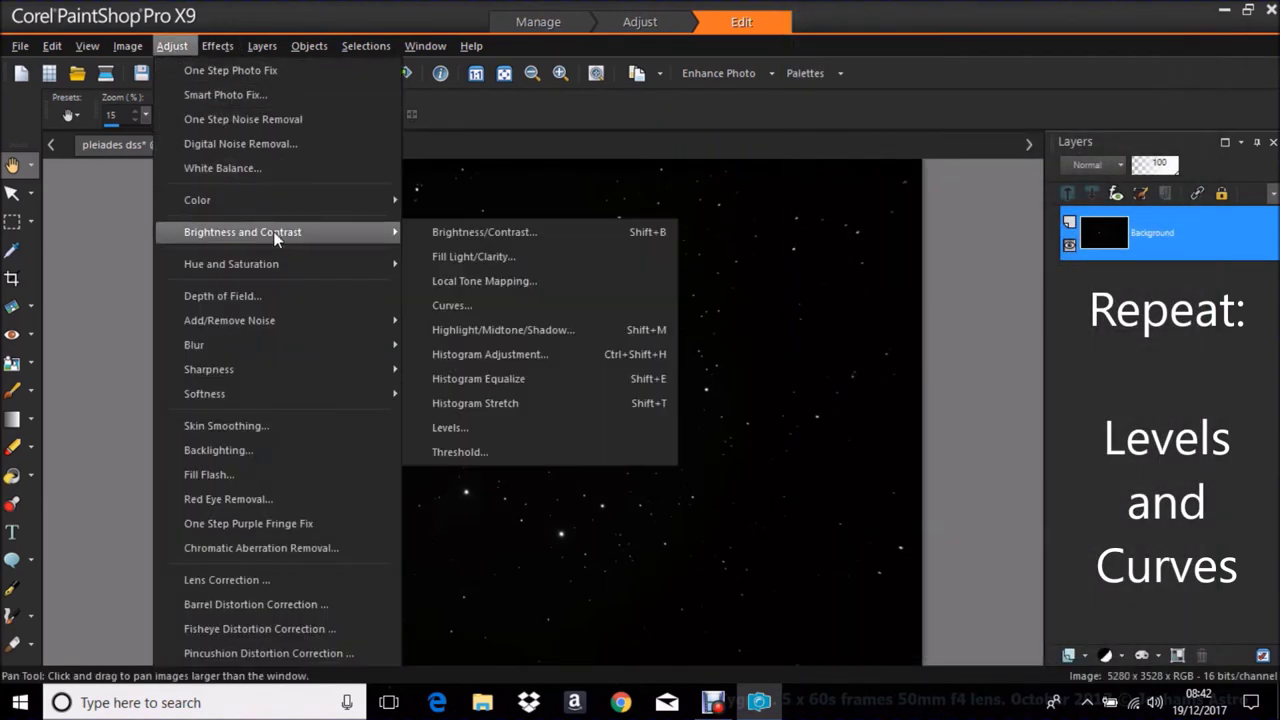
pyautogui.click(464, 426)
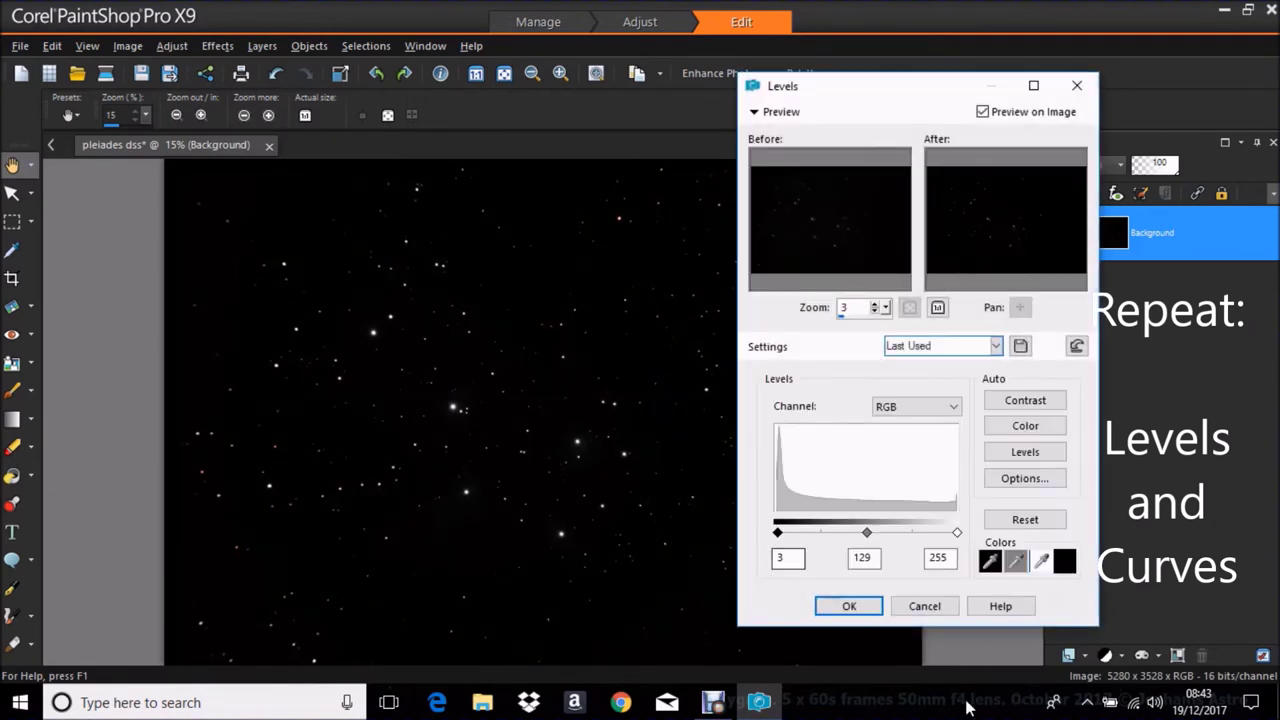
pyautogui.click(849, 606)
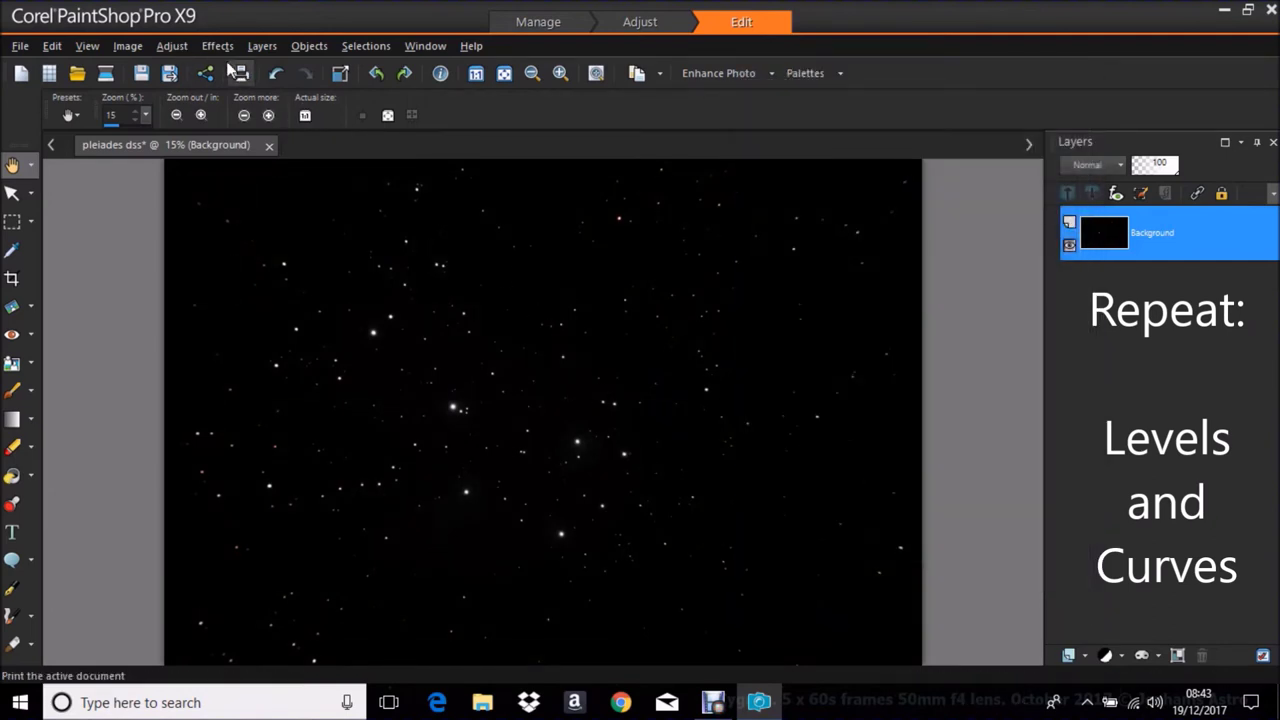
# Step: Apply a third round of Curves brightening and Levels adjustment
pyautogui.click(180, 46)
pyautogui.moveTo(306, 231)
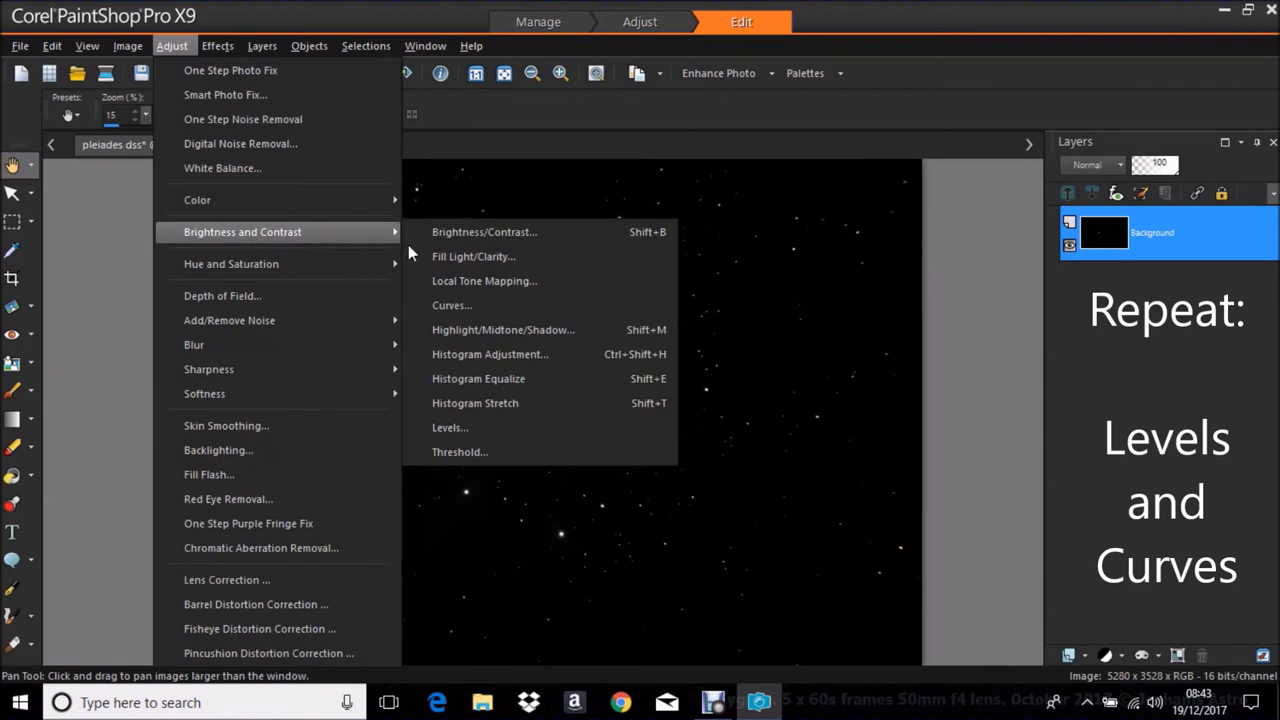
pyautogui.click(471, 307)
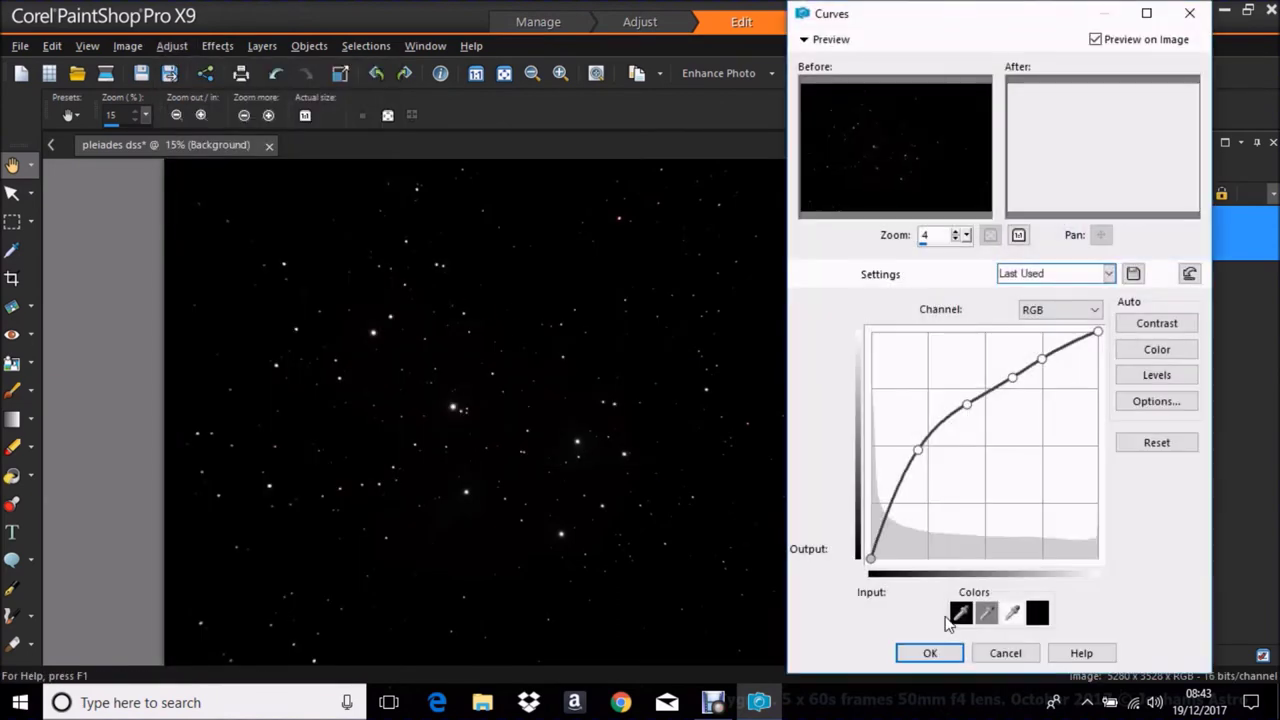
pyautogui.click(929, 653)
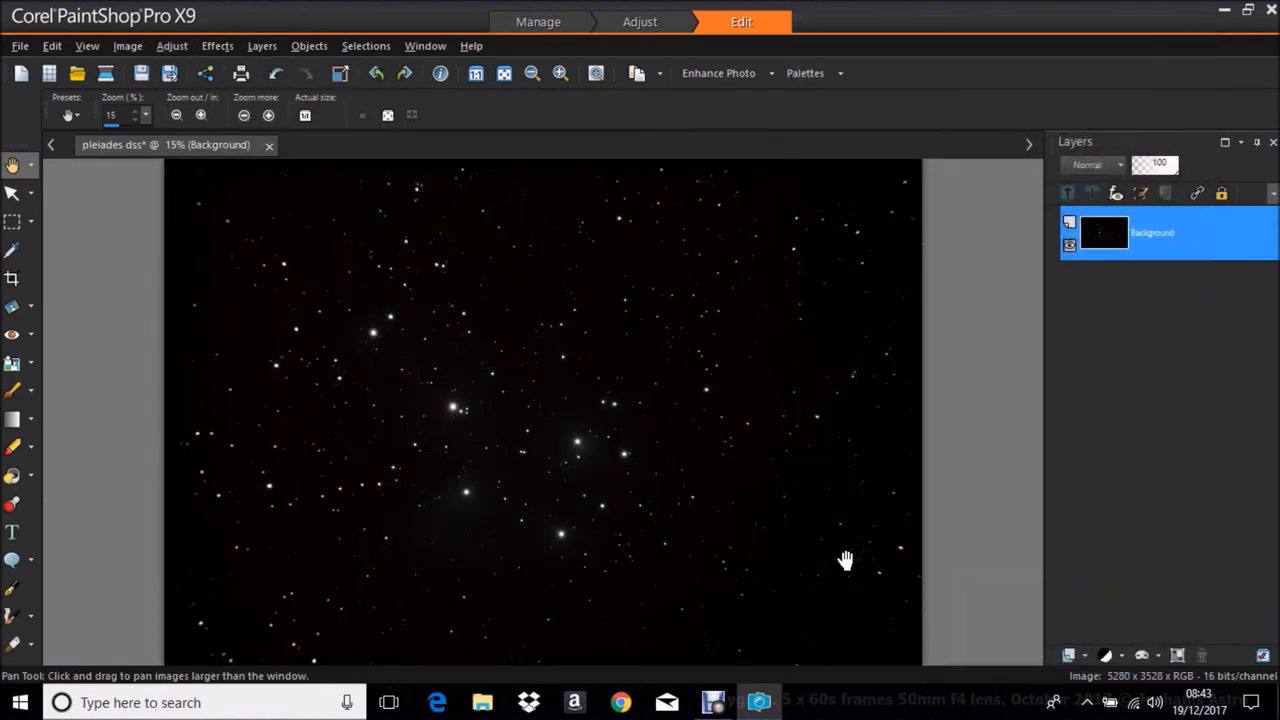
pyautogui.click(180, 43)
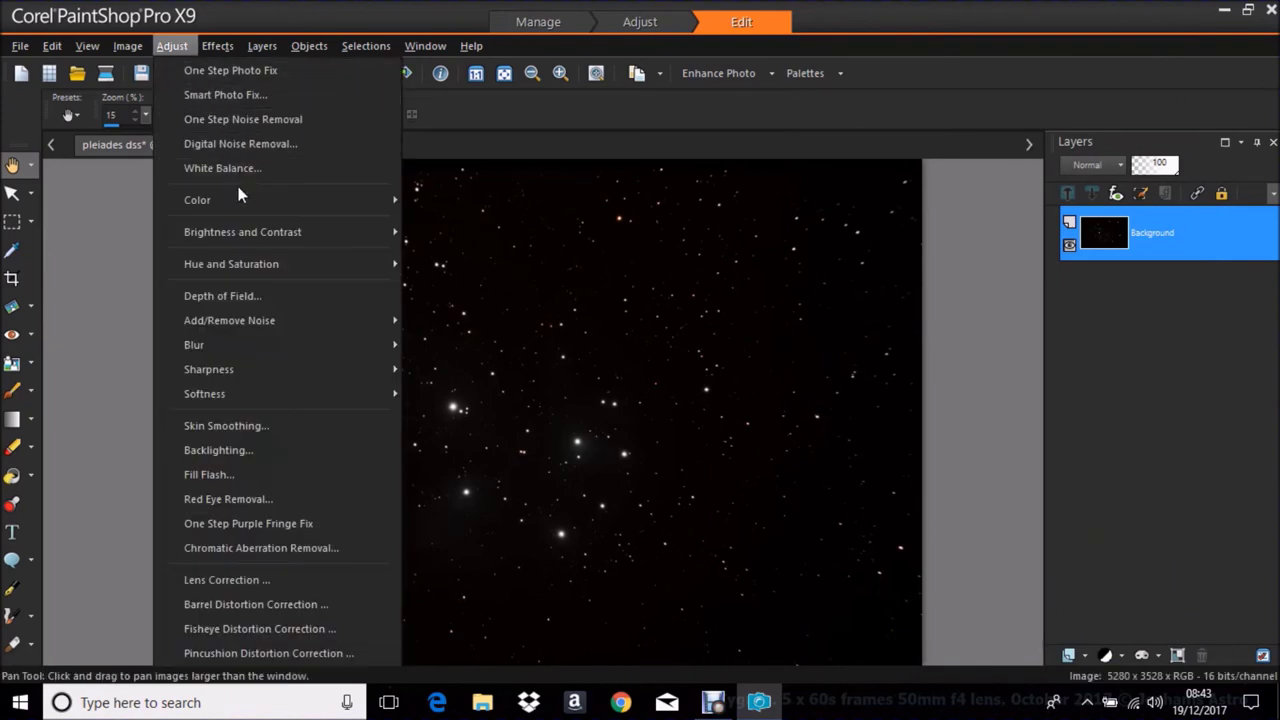
pyautogui.moveTo(241, 203)
pyautogui.moveTo(245, 229)
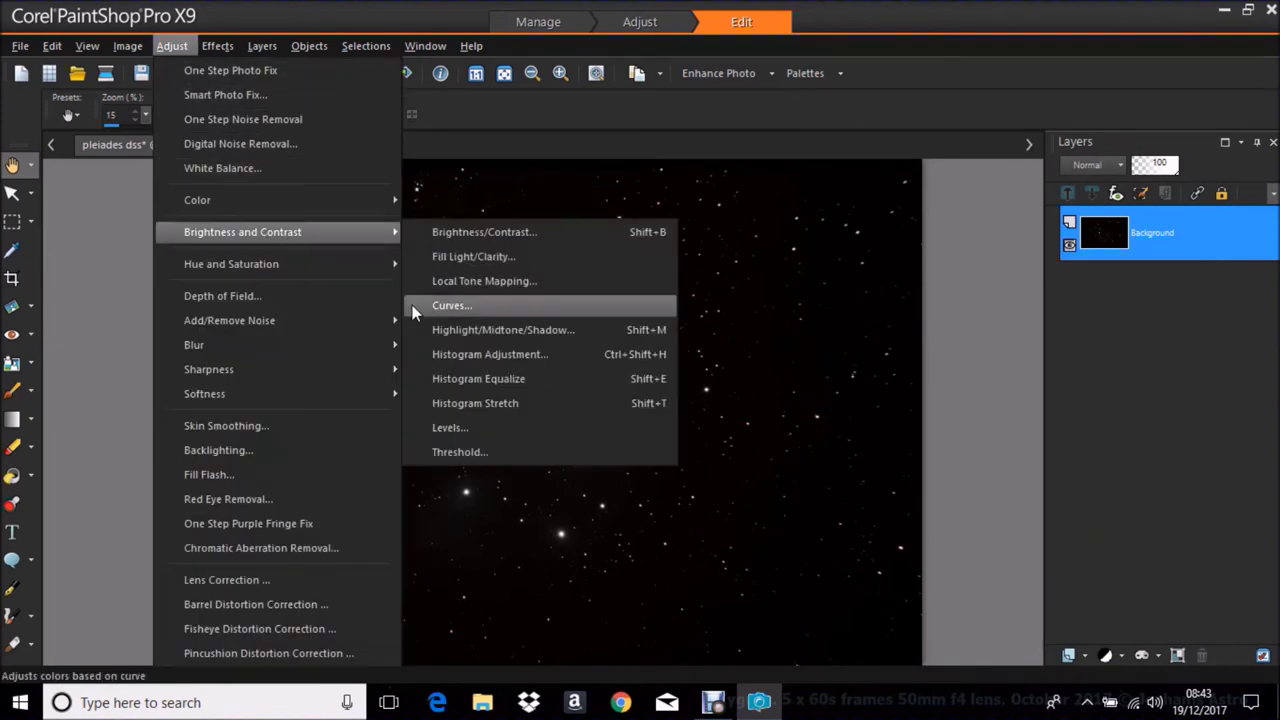
pyautogui.click(450, 428)
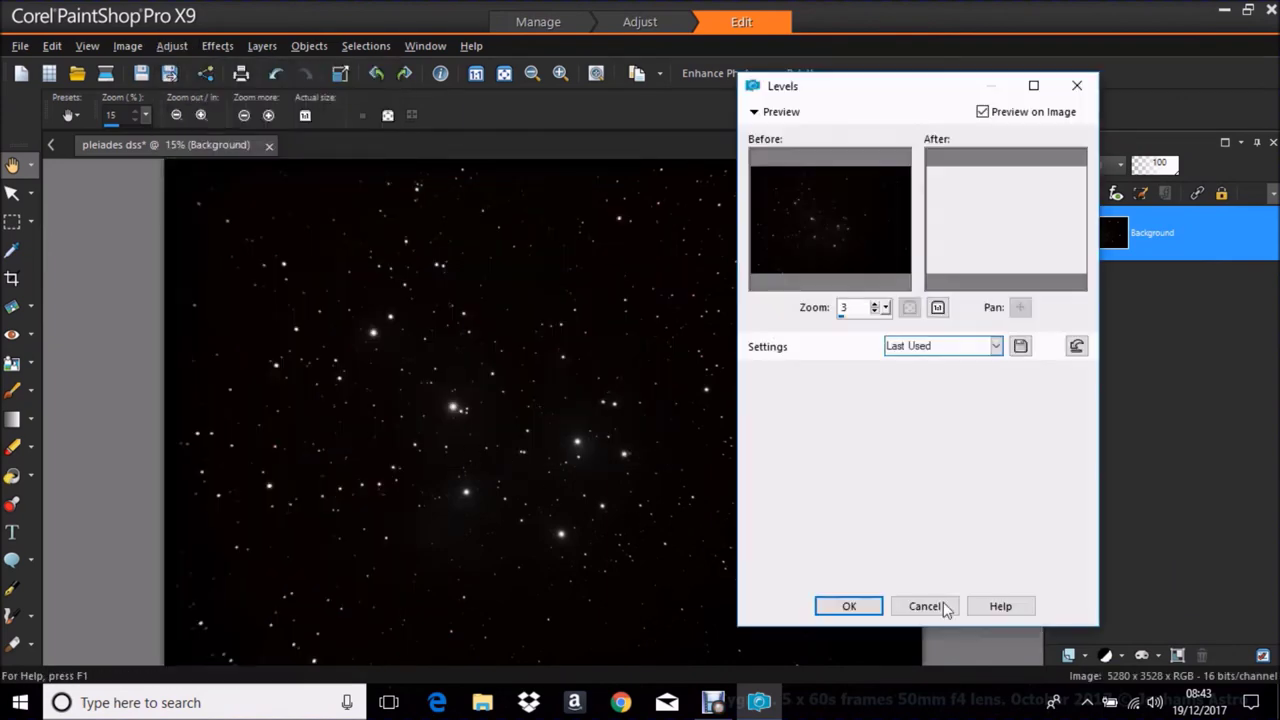
pyautogui.click(851, 605)
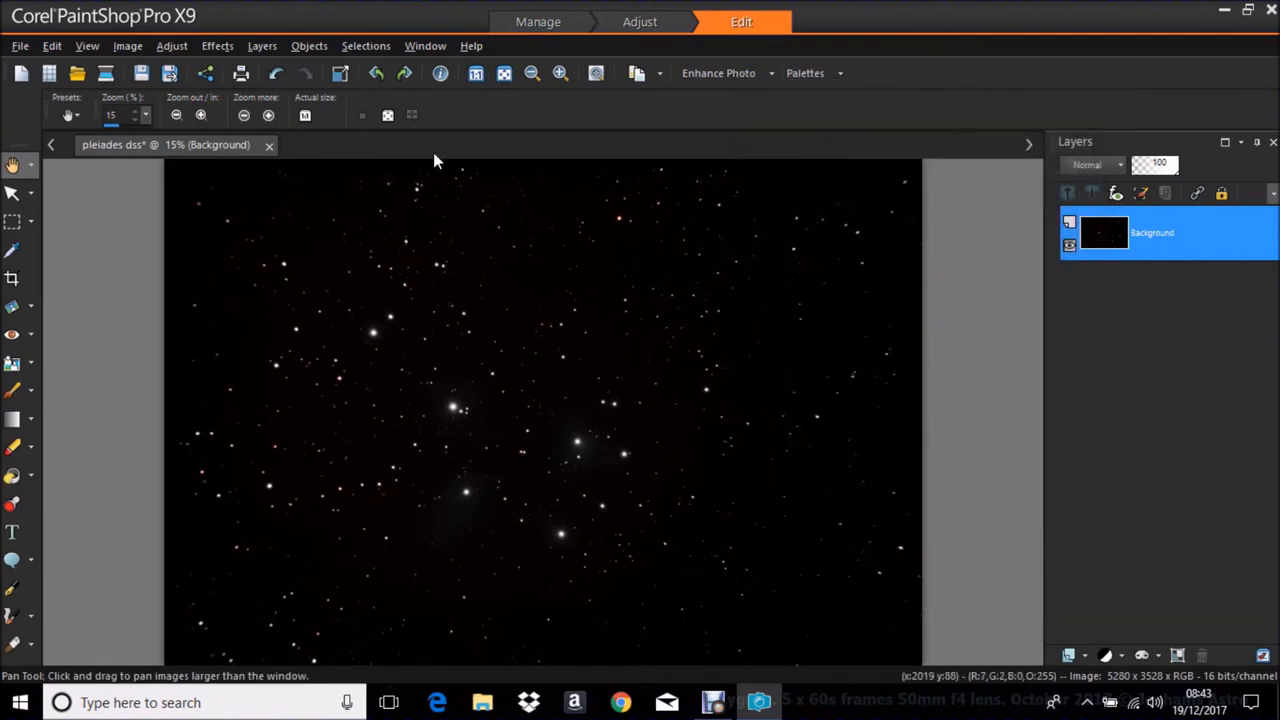
# Step: Apply a final Curves stretch to reveal the faint nebula glow and zoom to 20%
pyautogui.click(173, 46)
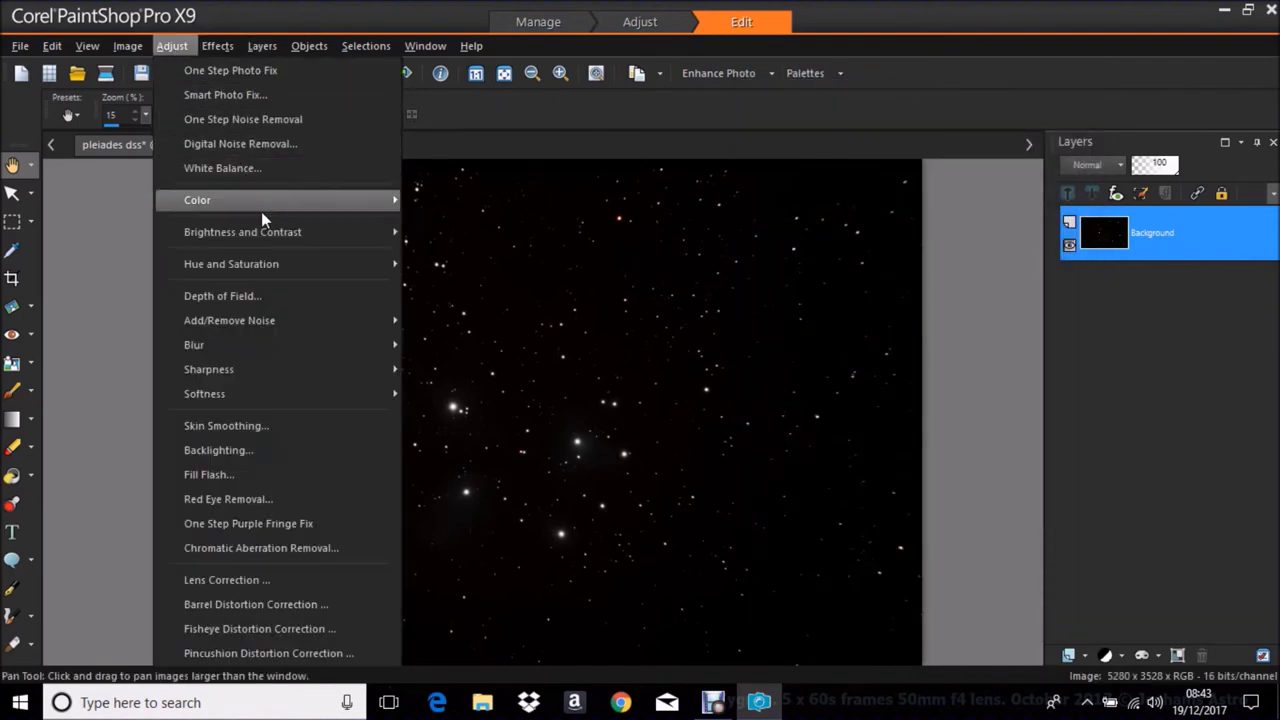
pyautogui.moveTo(264, 231)
pyautogui.click(463, 306)
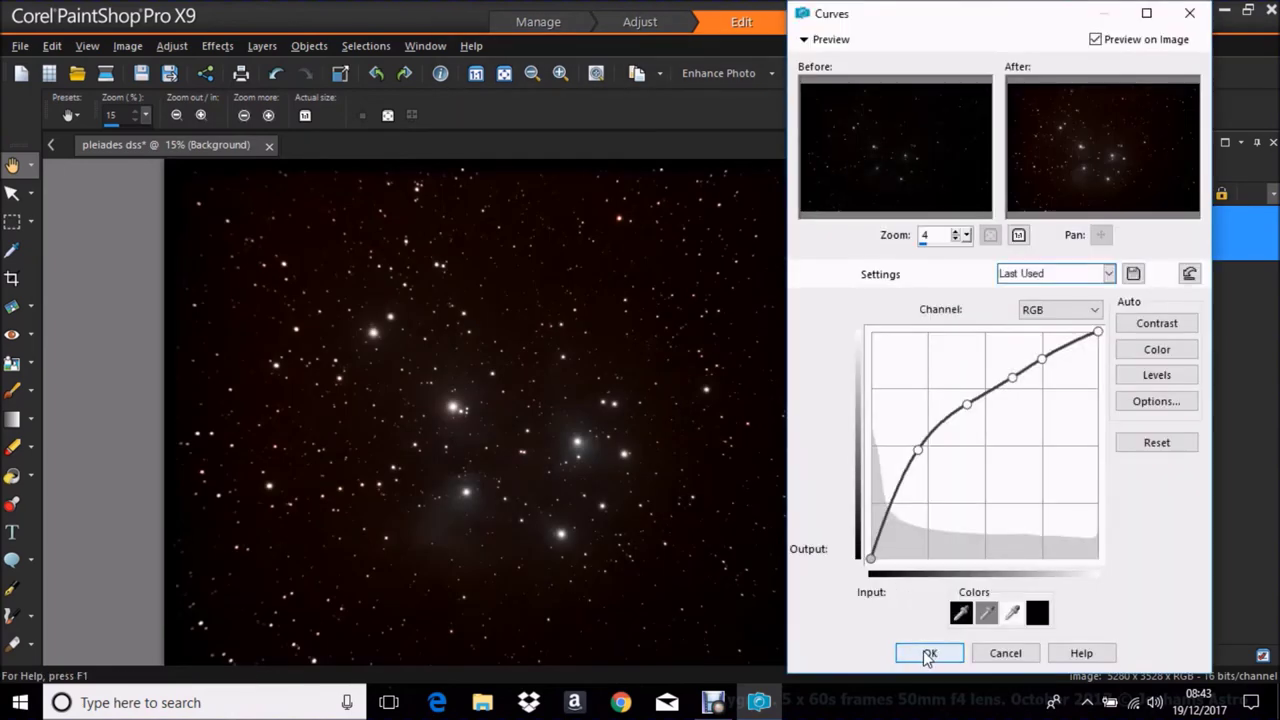
pyautogui.click(925, 655)
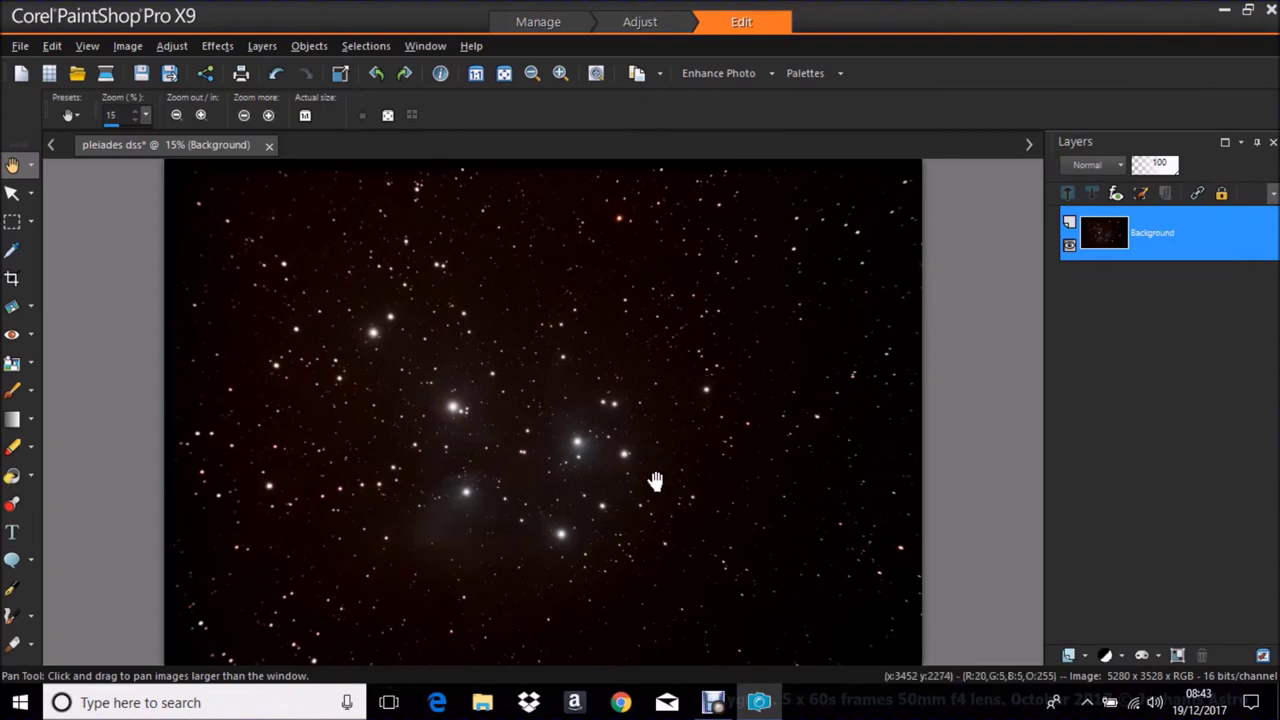
pyautogui.scroll(1, 677, 458)
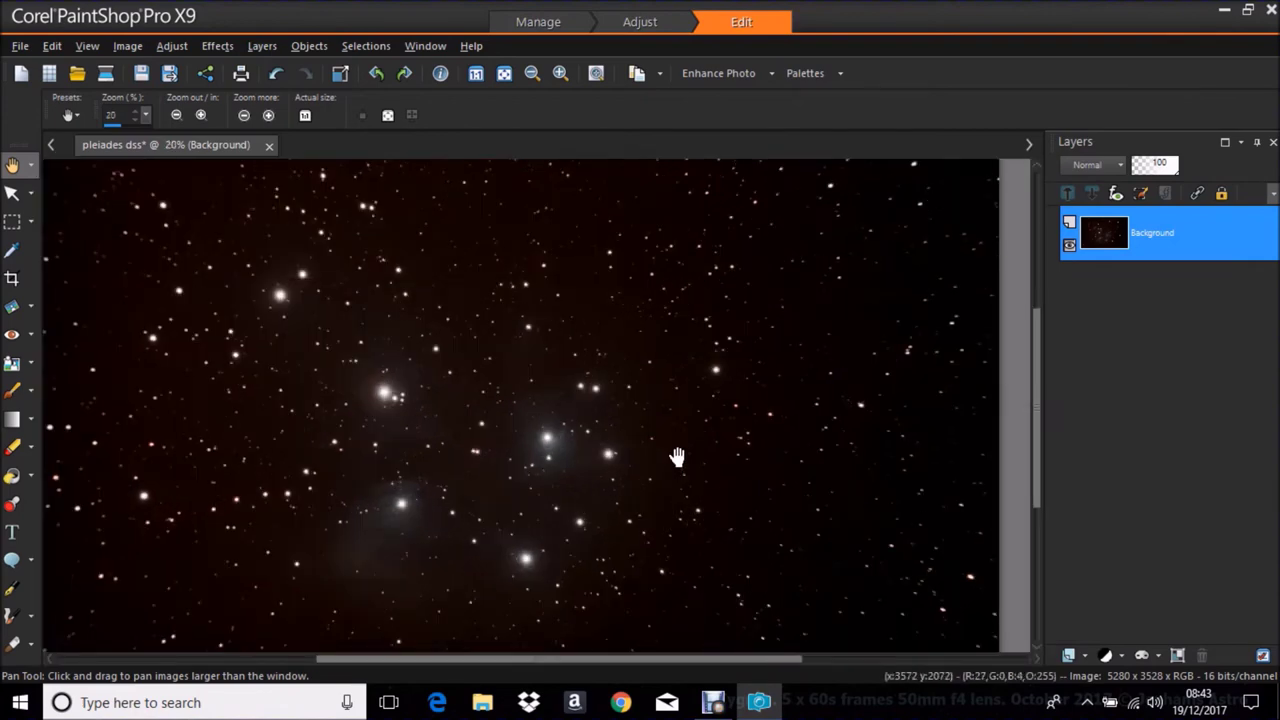
pyautogui.click(180, 43)
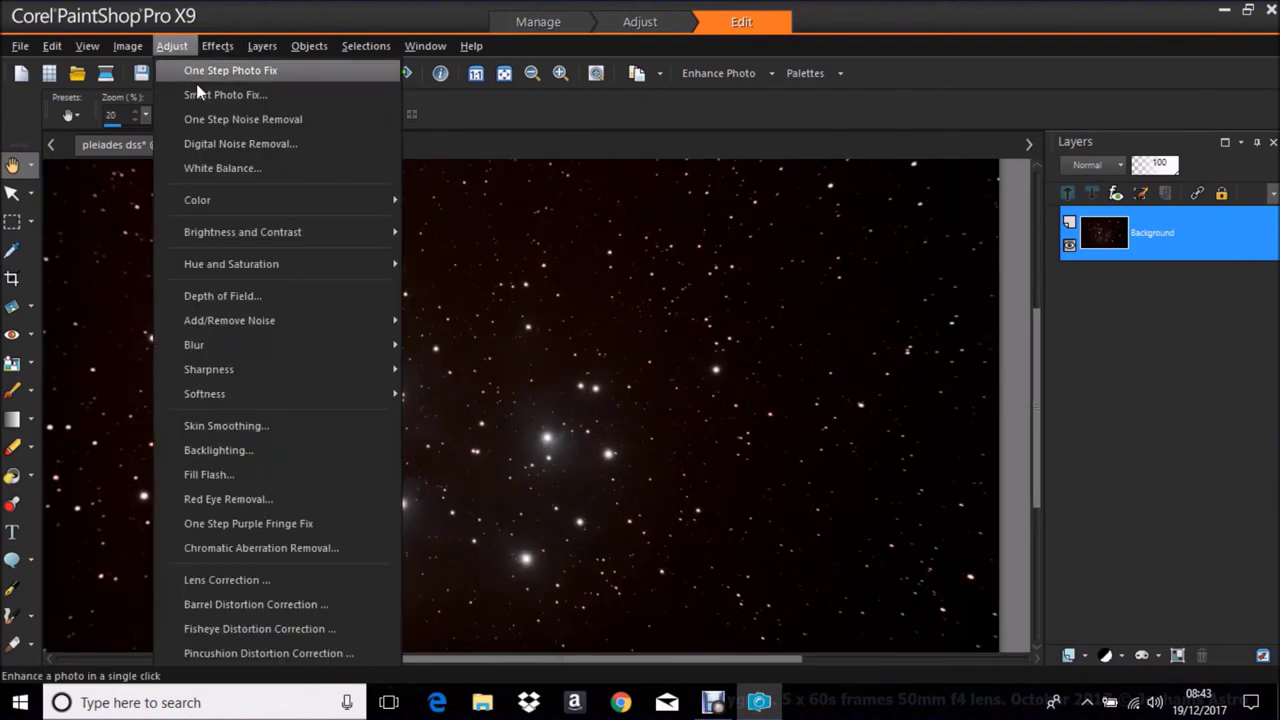
# Step: Apply a Histogram Adjustment with Midtones set to -13
pyautogui.moveTo(264, 235)
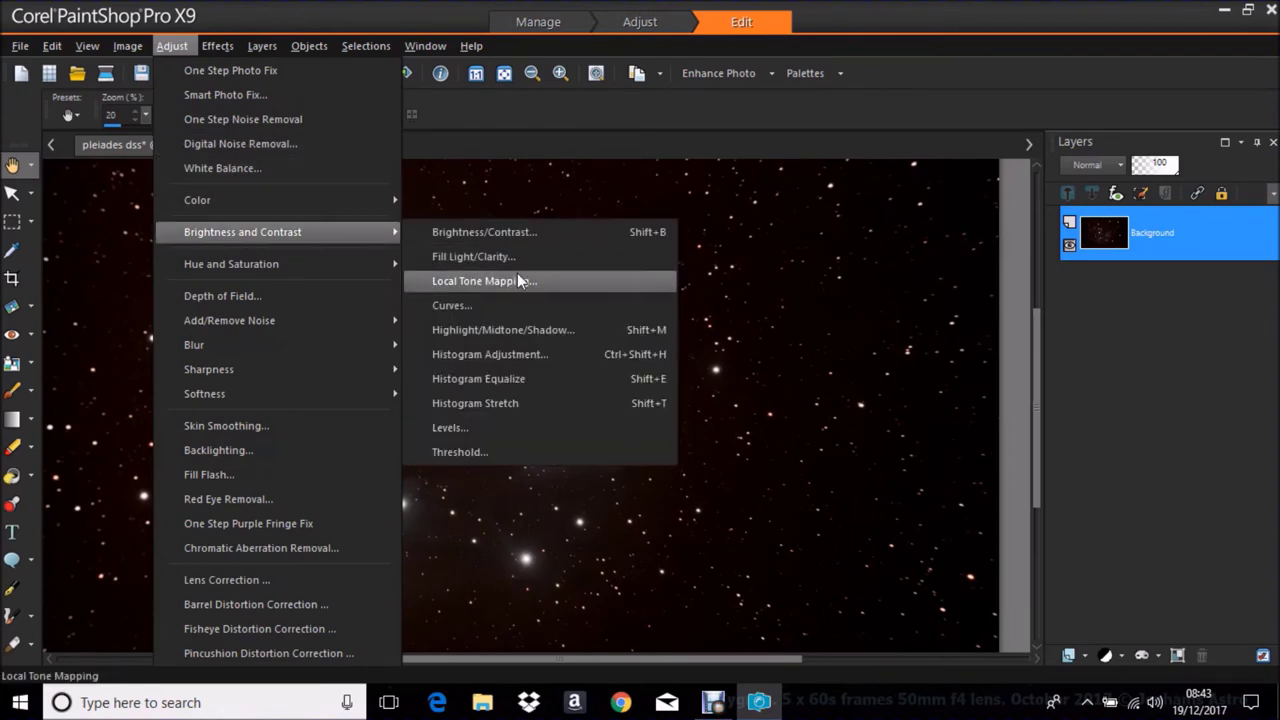
pyautogui.click(542, 355)
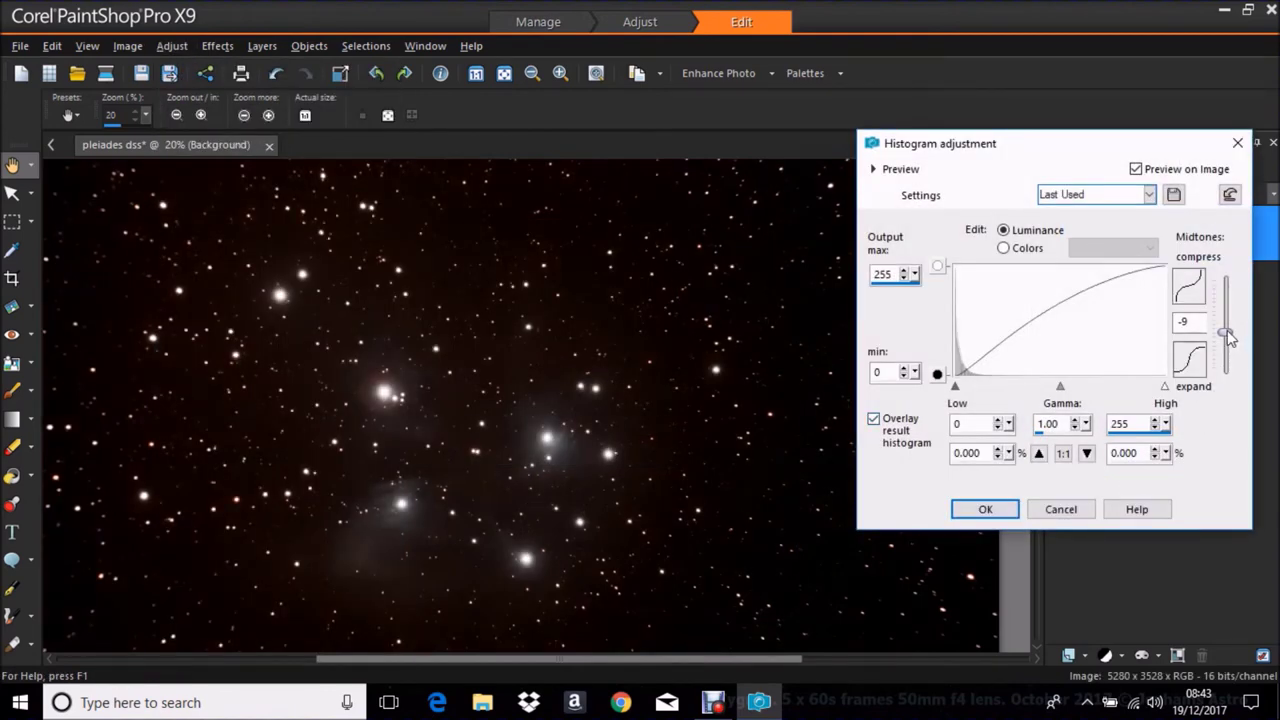
pyautogui.moveTo(1226, 334); pyautogui.dragTo(1229, 338)
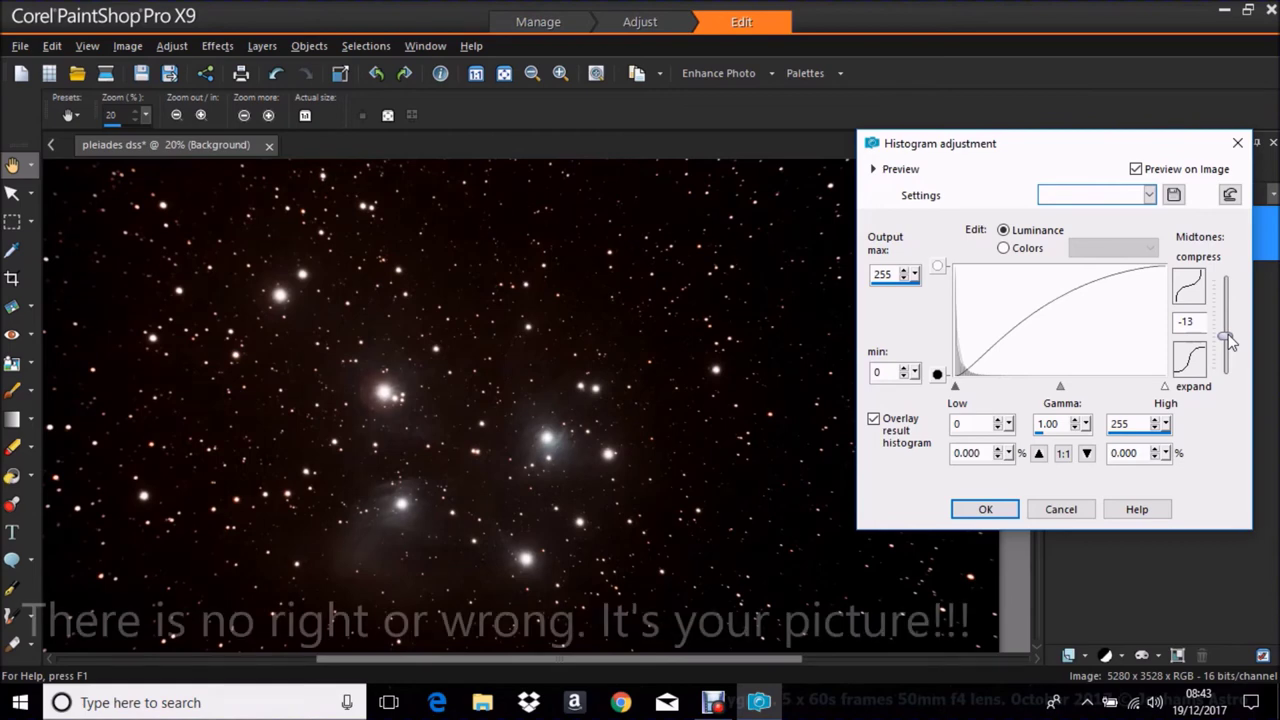
pyautogui.click(986, 510)
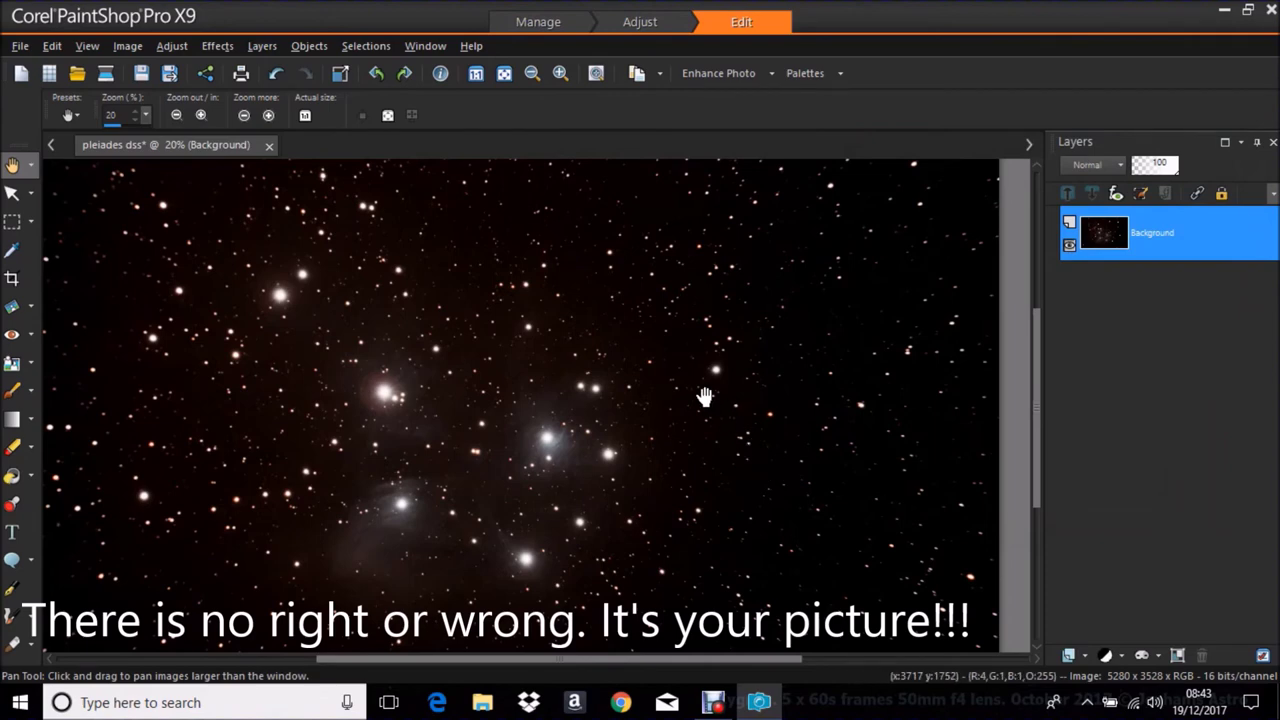
# Step: Apply another brightening Curves stretch to make the bluish nebulosity stand out
pyautogui.click(172, 47)
pyautogui.moveTo(254, 228)
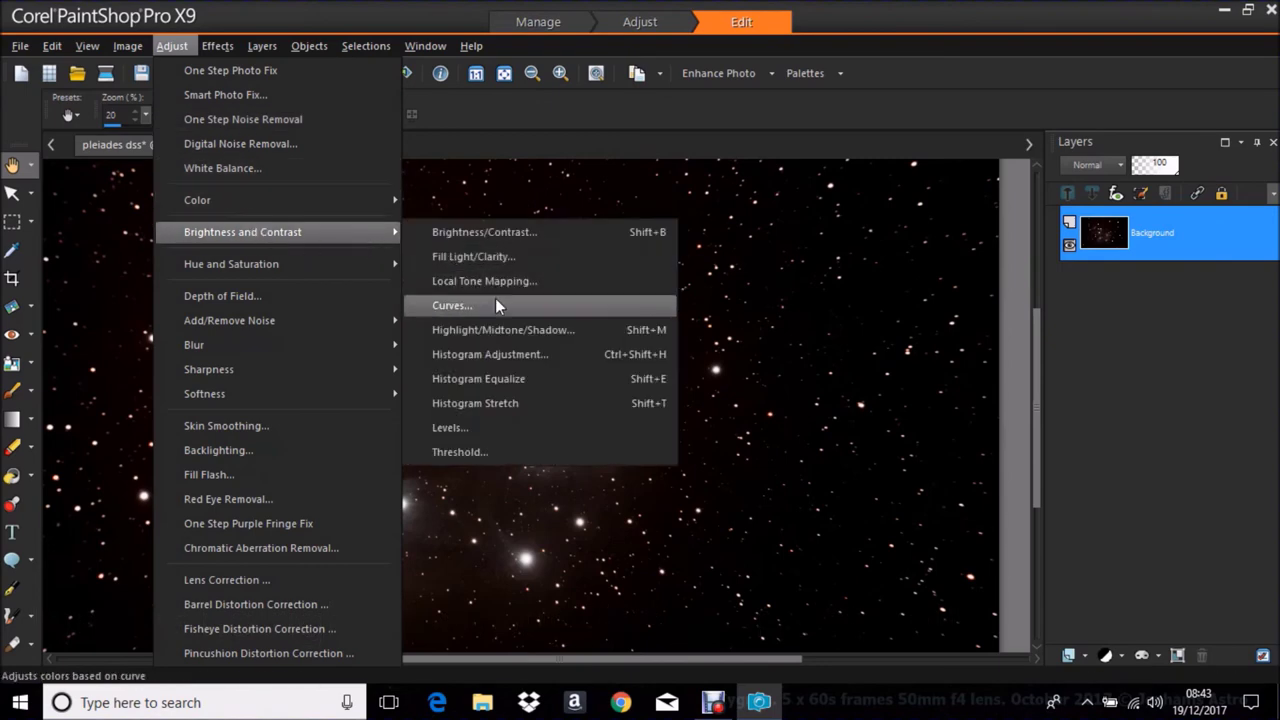
pyautogui.click(452, 305)
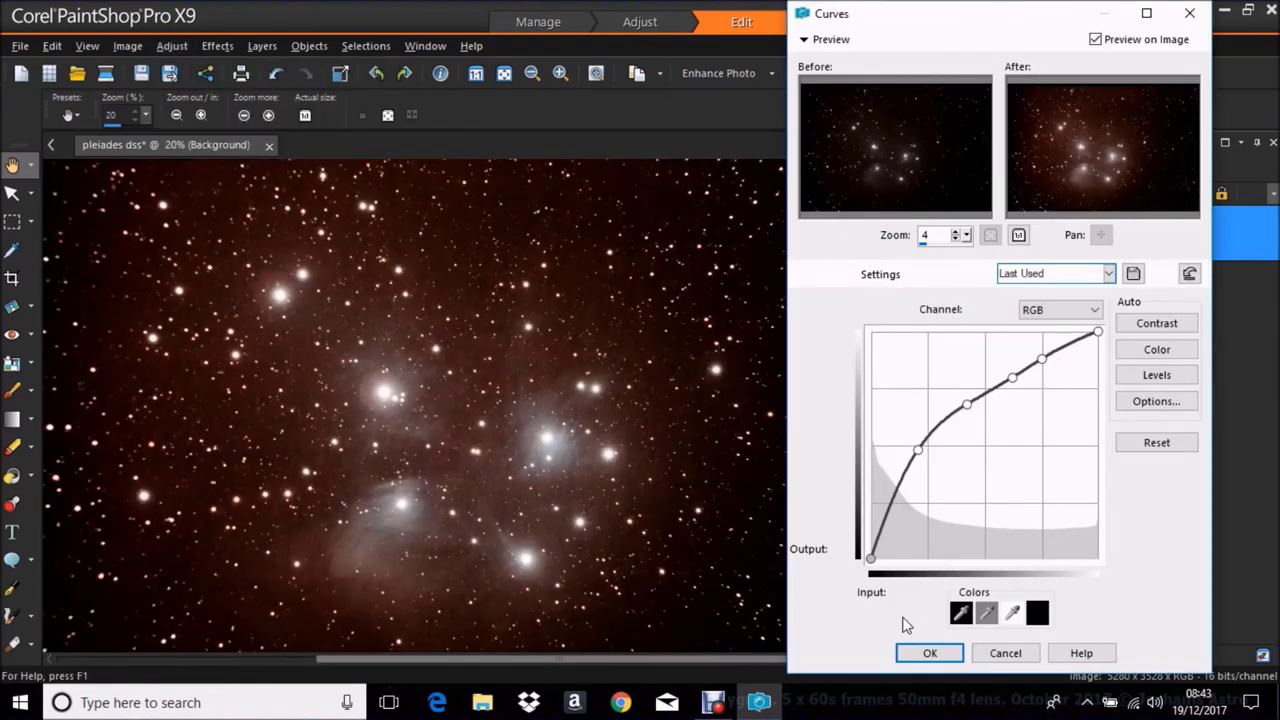
pyautogui.click(930, 655)
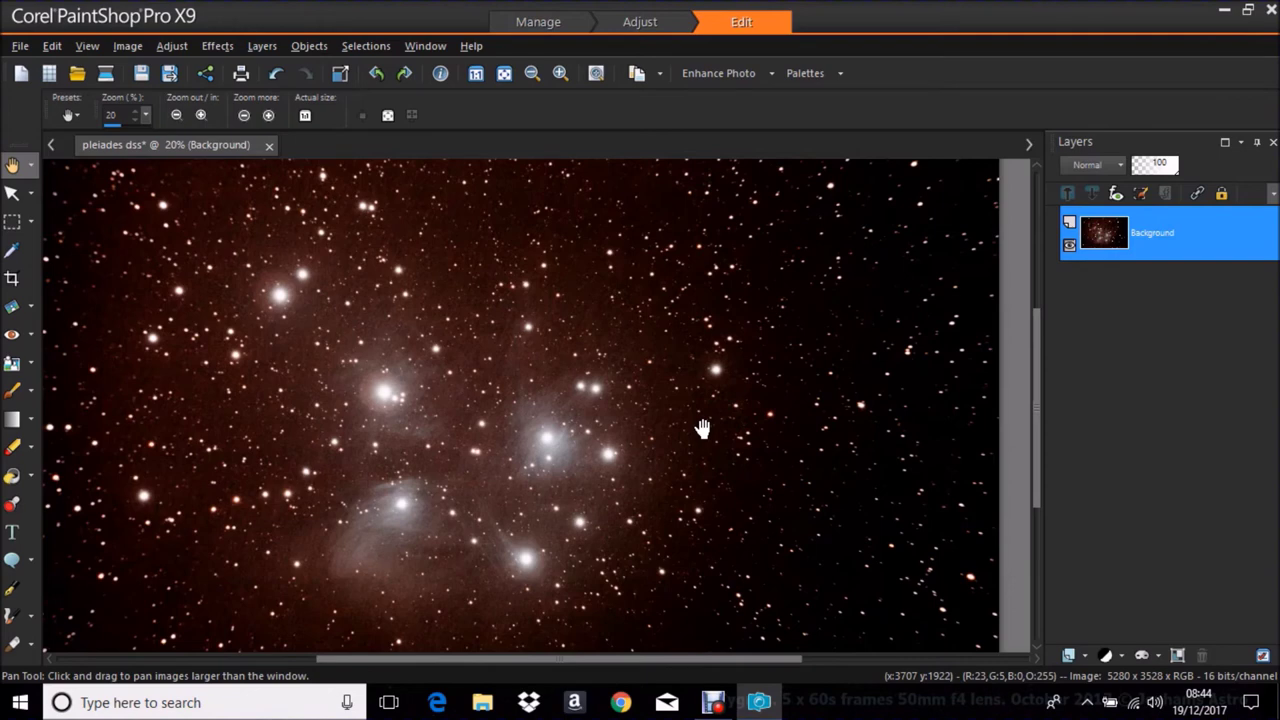
pyautogui.scroll(-1, 702, 428)
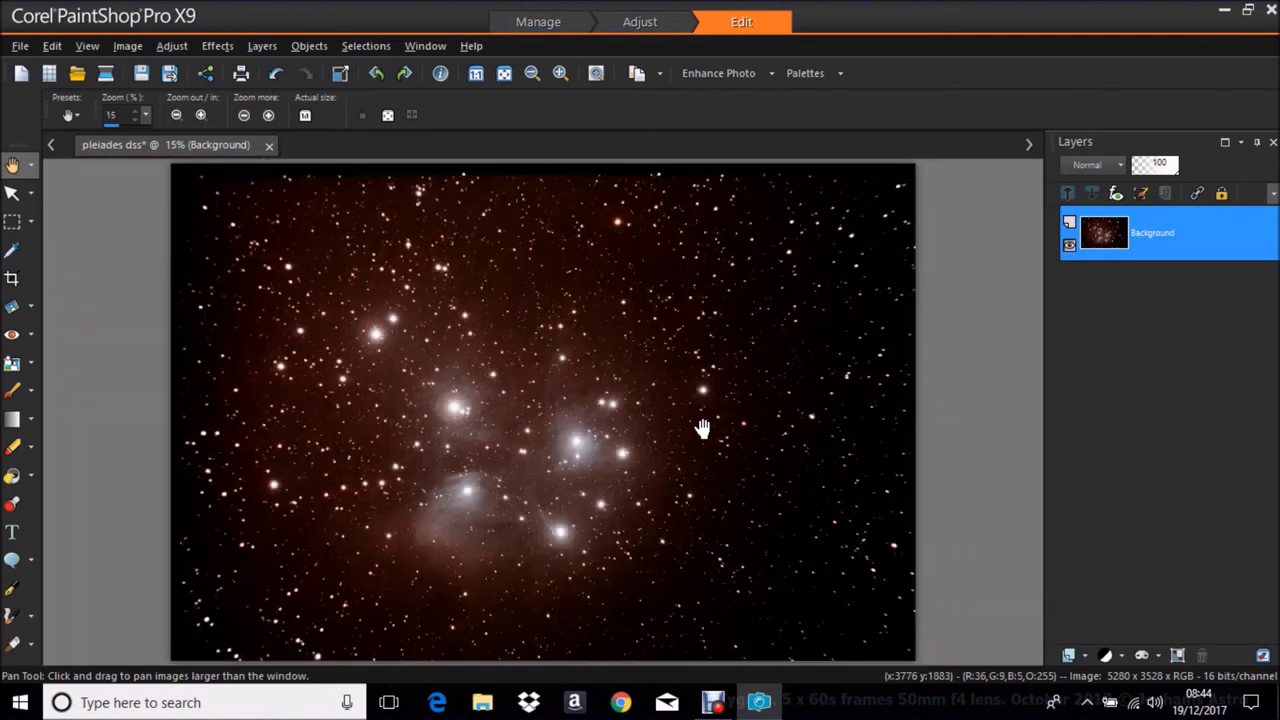
# Step: Add the caption 'M45 The Pleiades', the author's handle and 'Dec 17' in the bottom-right corner
pyautogui.click(15, 535)
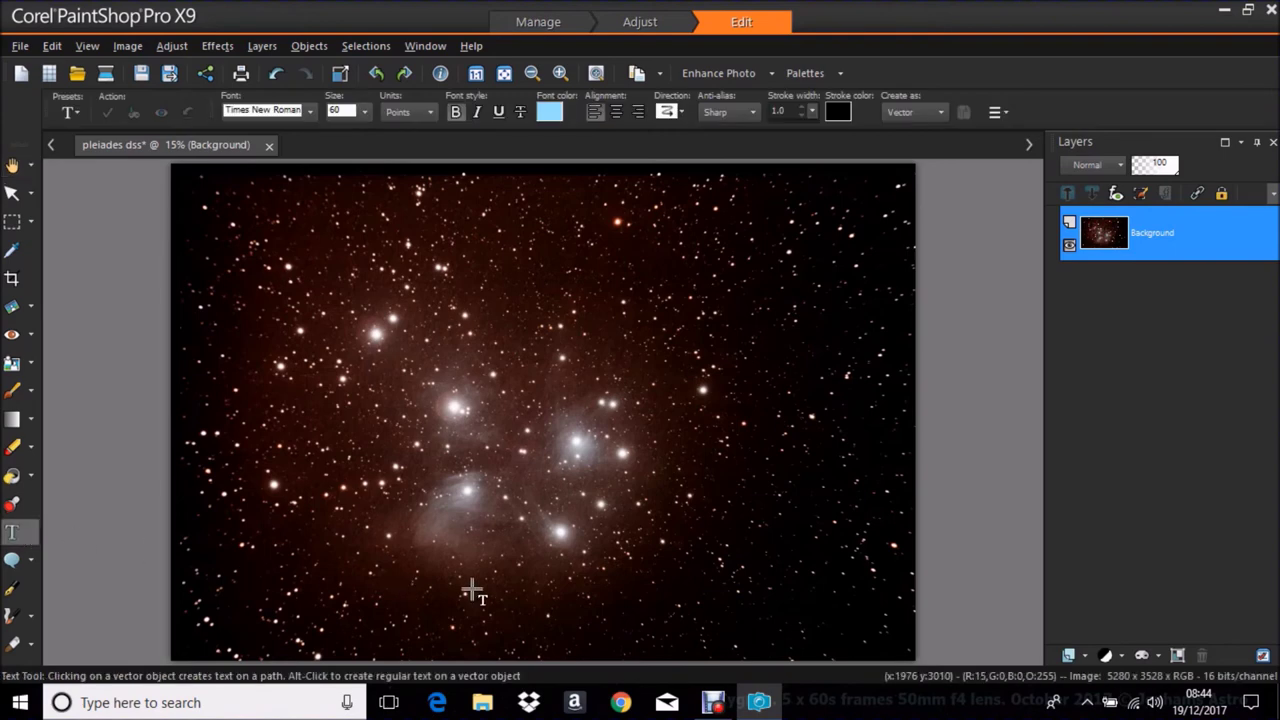
pyautogui.click(637, 627)
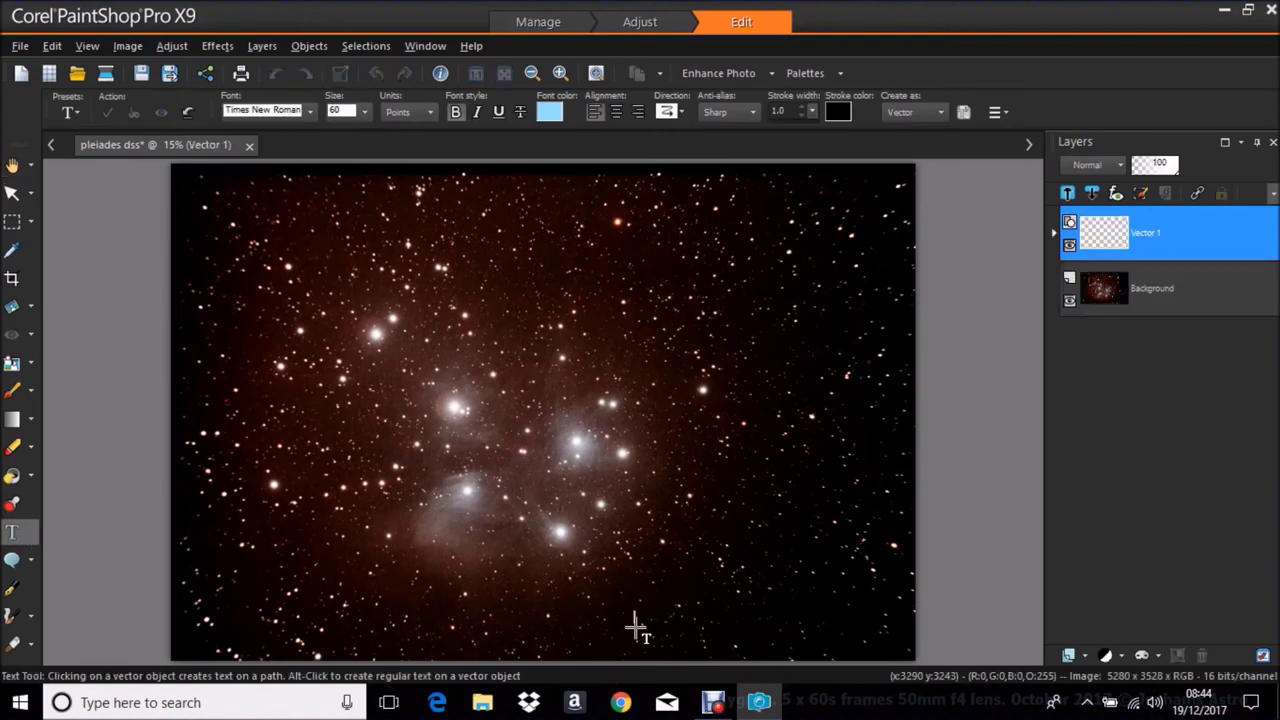
pyautogui.write('M45')
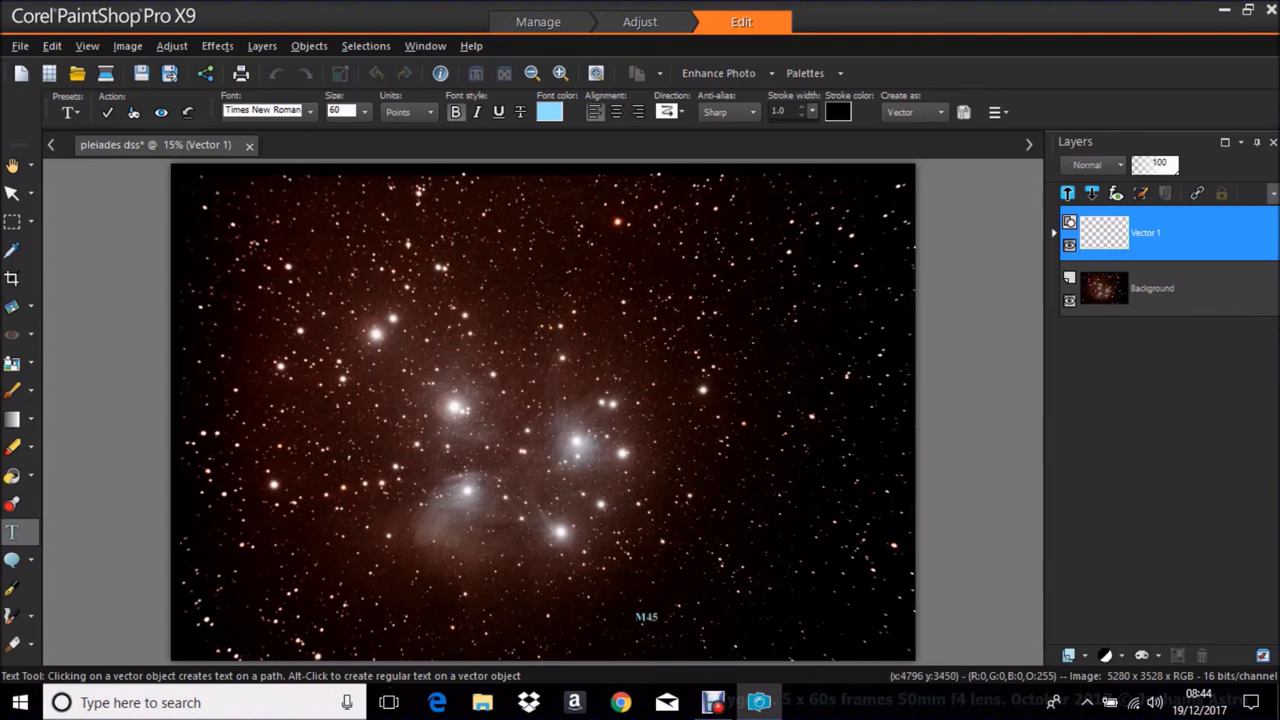
pyautogui.write(' The Pleiades @Jenham')
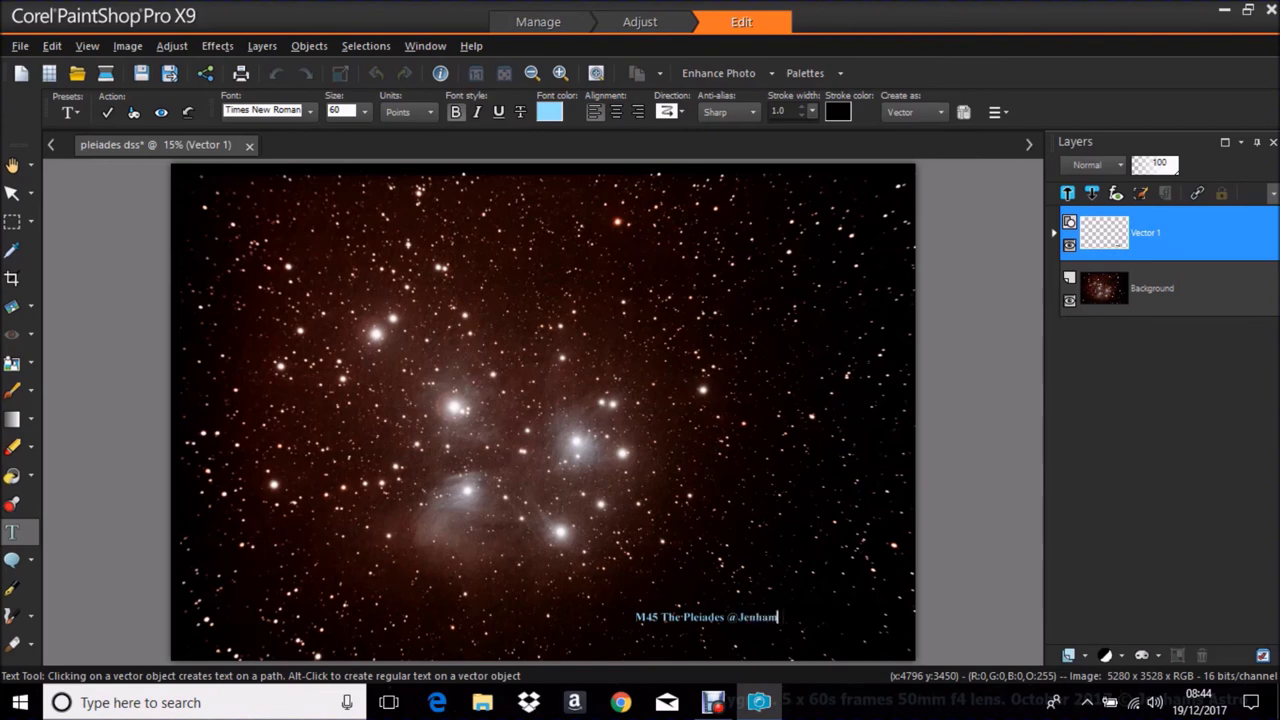
pyautogui.write('sAstro Dec 17')
pyautogui.click(12, 193)
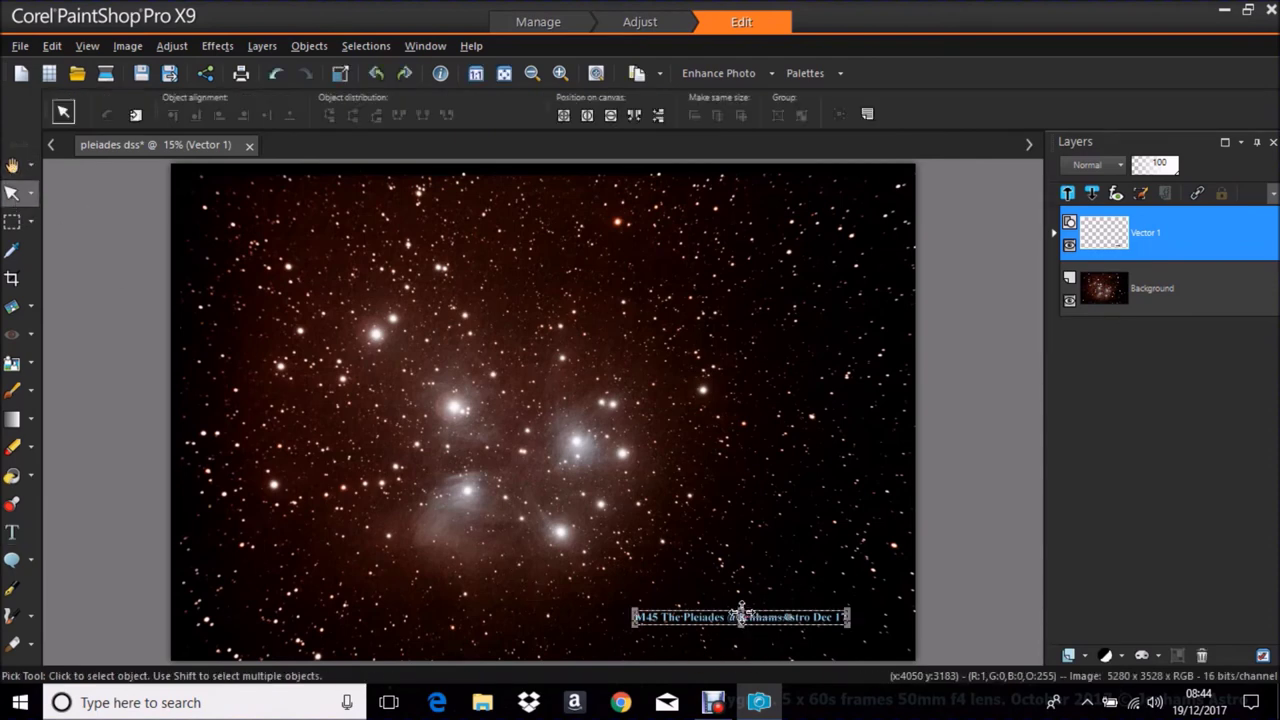
pyautogui.moveTo(741, 616); pyautogui.dragTo(775, 635)
pyautogui.click(12, 164)
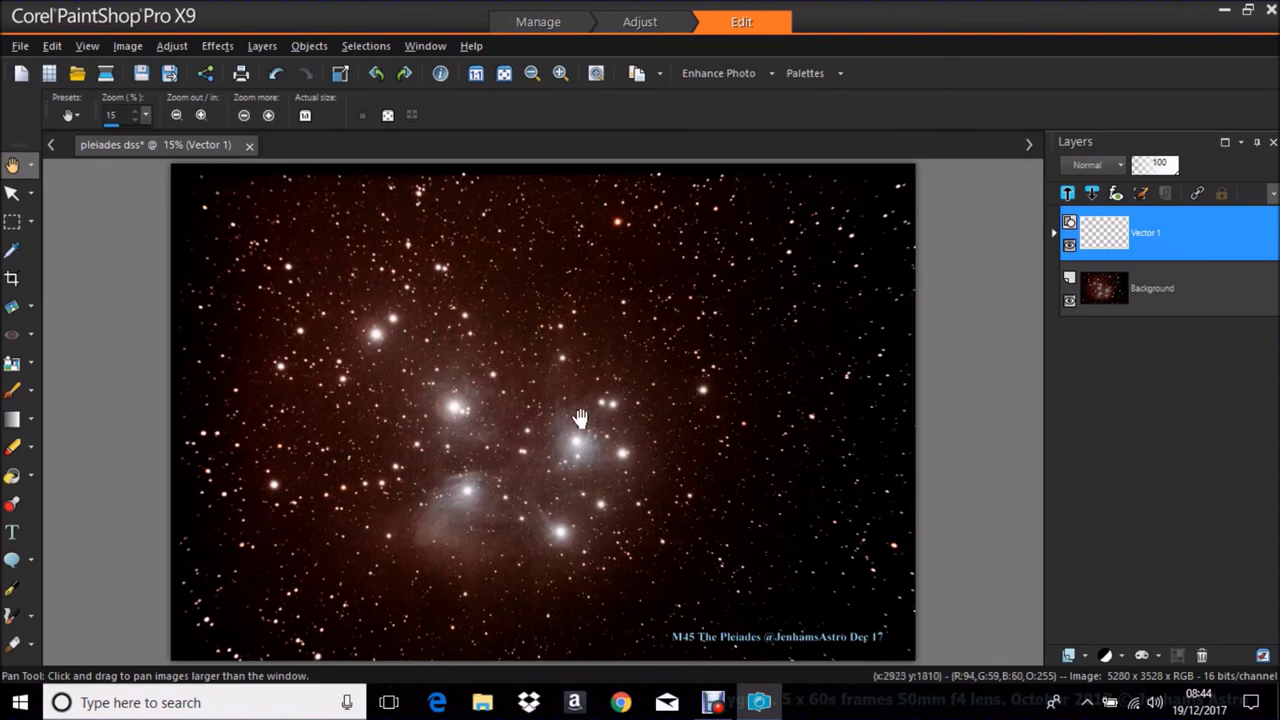
# Step: Zoom and pan across the image to inspect its corners, nebulosity, bottom-right caption and central cluster
pyautogui.scroll(2, 580, 418)
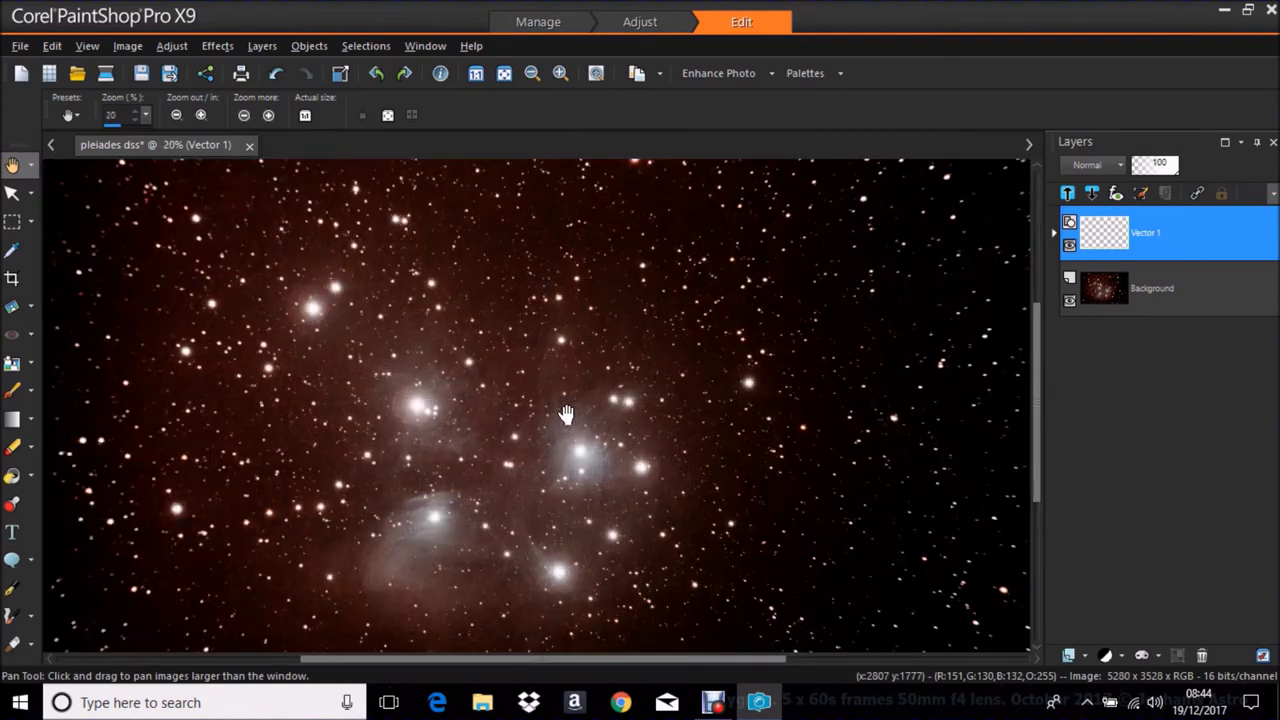
pyautogui.moveTo(894, 273); pyautogui.dragTo(697, 405)
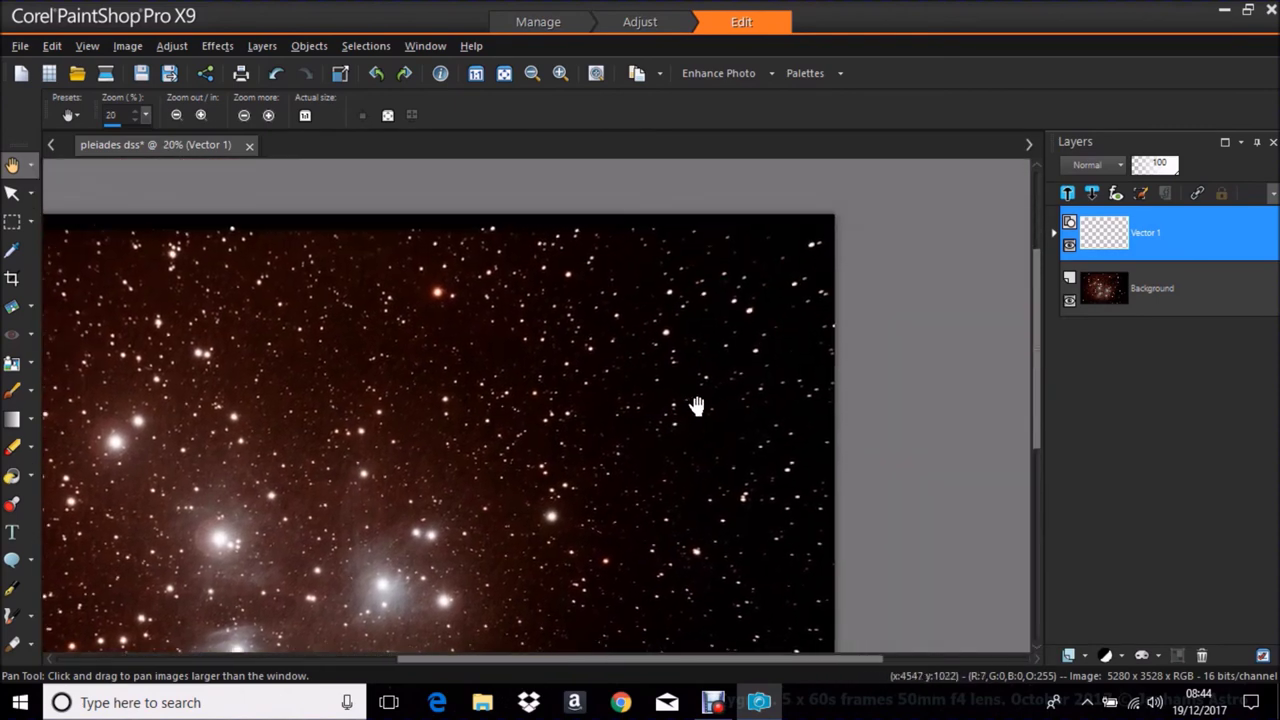
pyautogui.scroll(1, 697, 405)
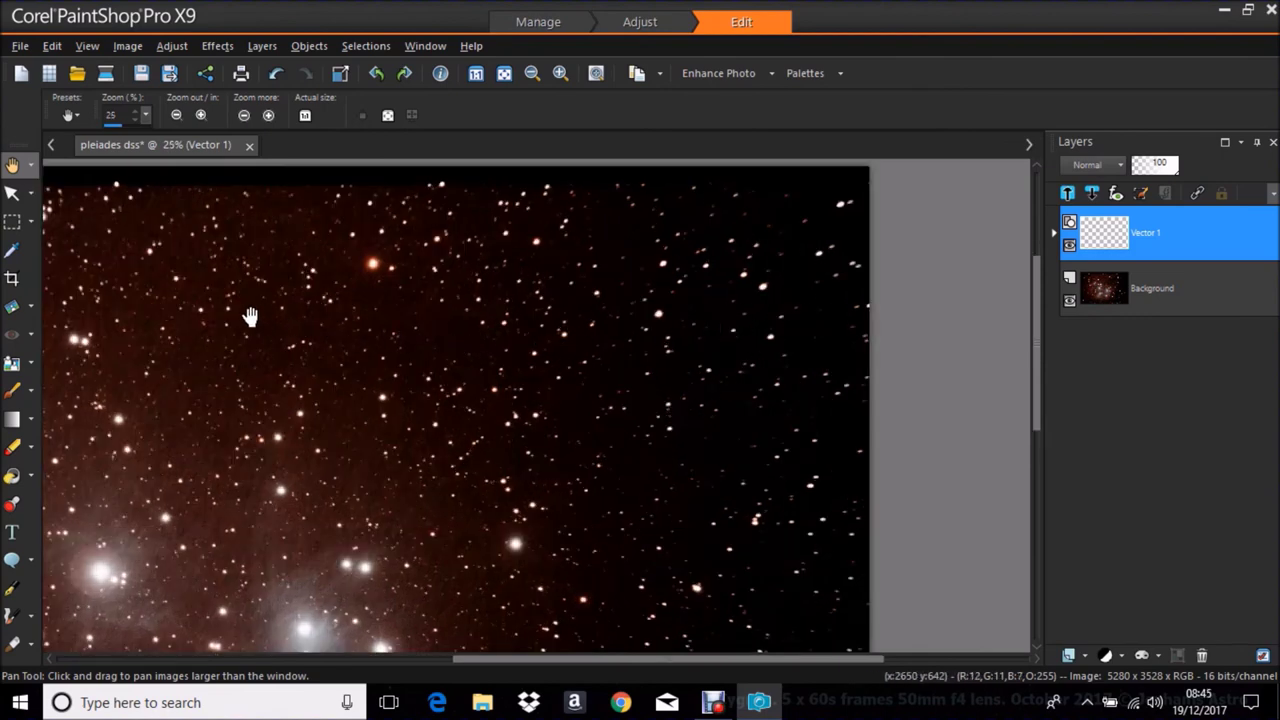
pyautogui.moveTo(251, 314); pyautogui.dragTo(750, 332)
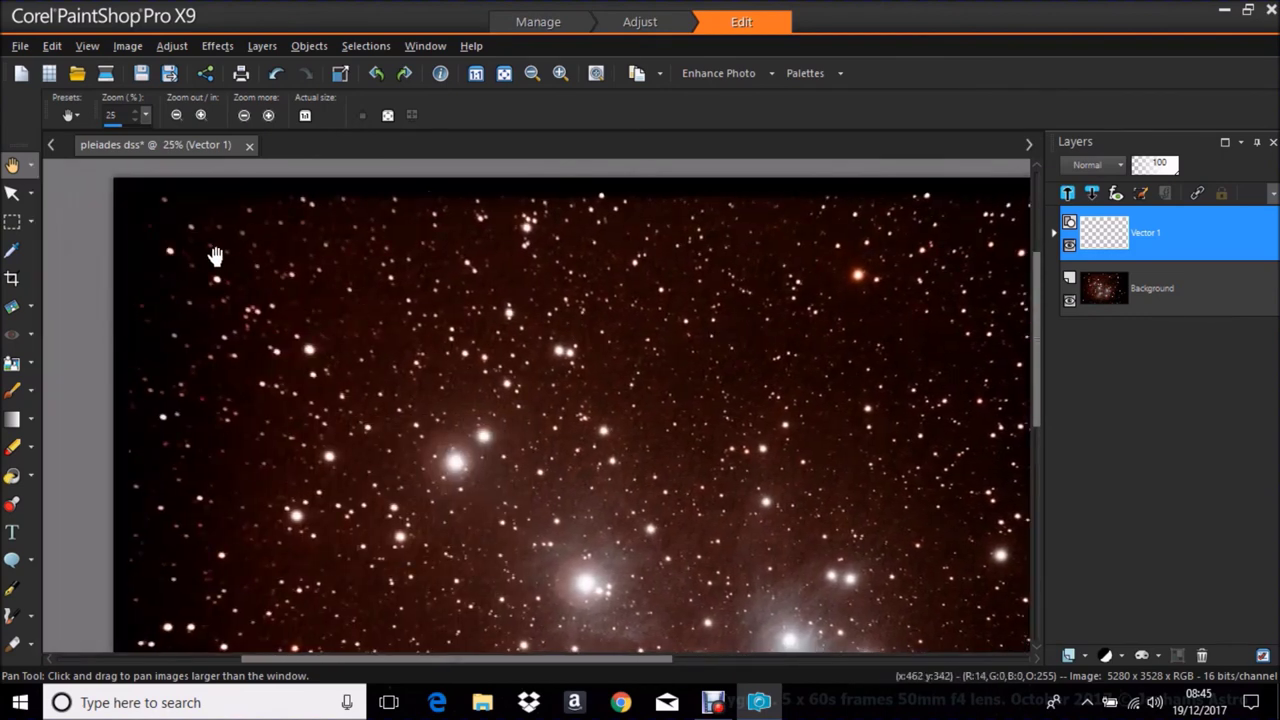
pyautogui.moveTo(423, 563); pyautogui.dragTo(414, 374)
pyautogui.moveTo(390, 537); pyautogui.dragTo(403, 334)
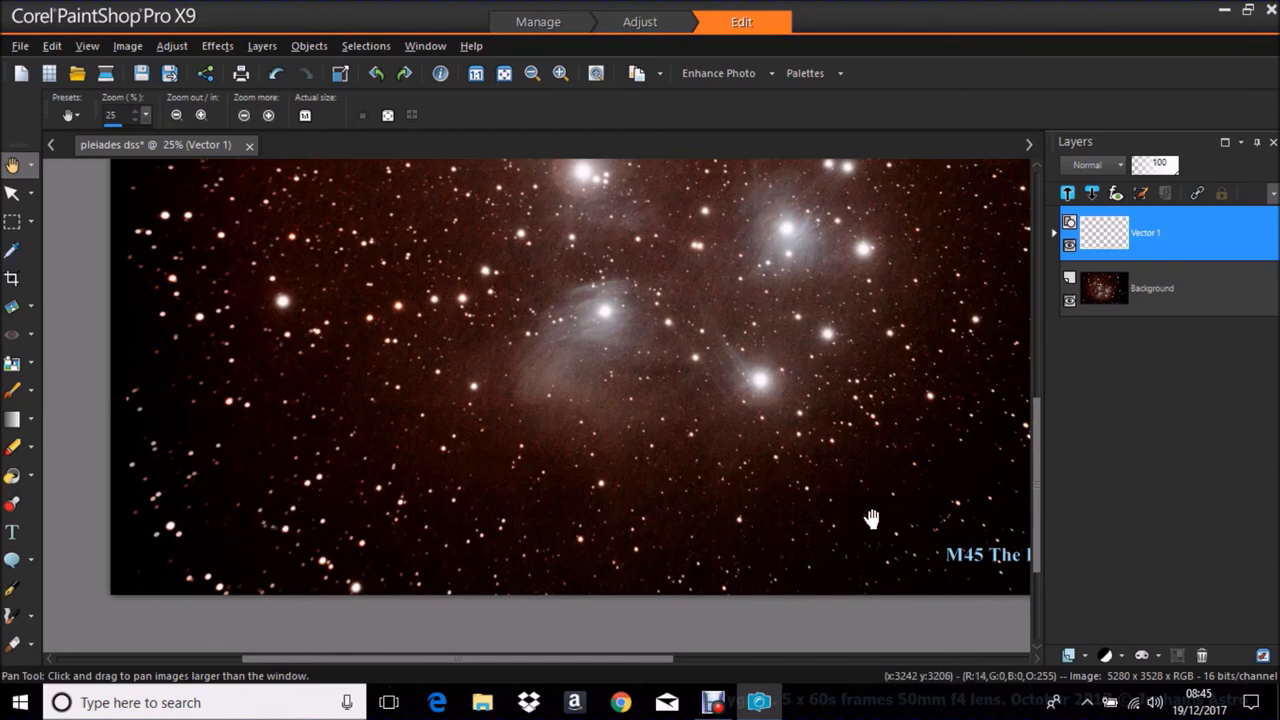
pyautogui.moveTo(871, 517); pyautogui.dragTo(483, 543)
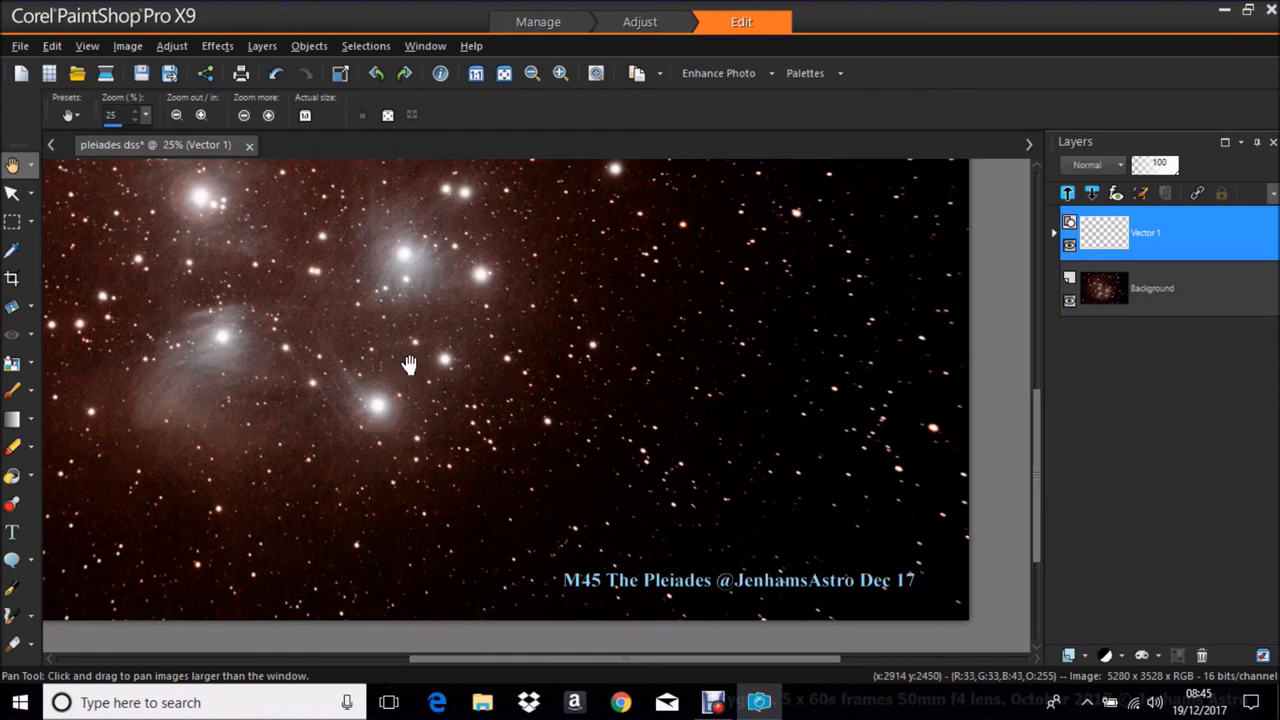
pyautogui.scroll(1, 403, 361)
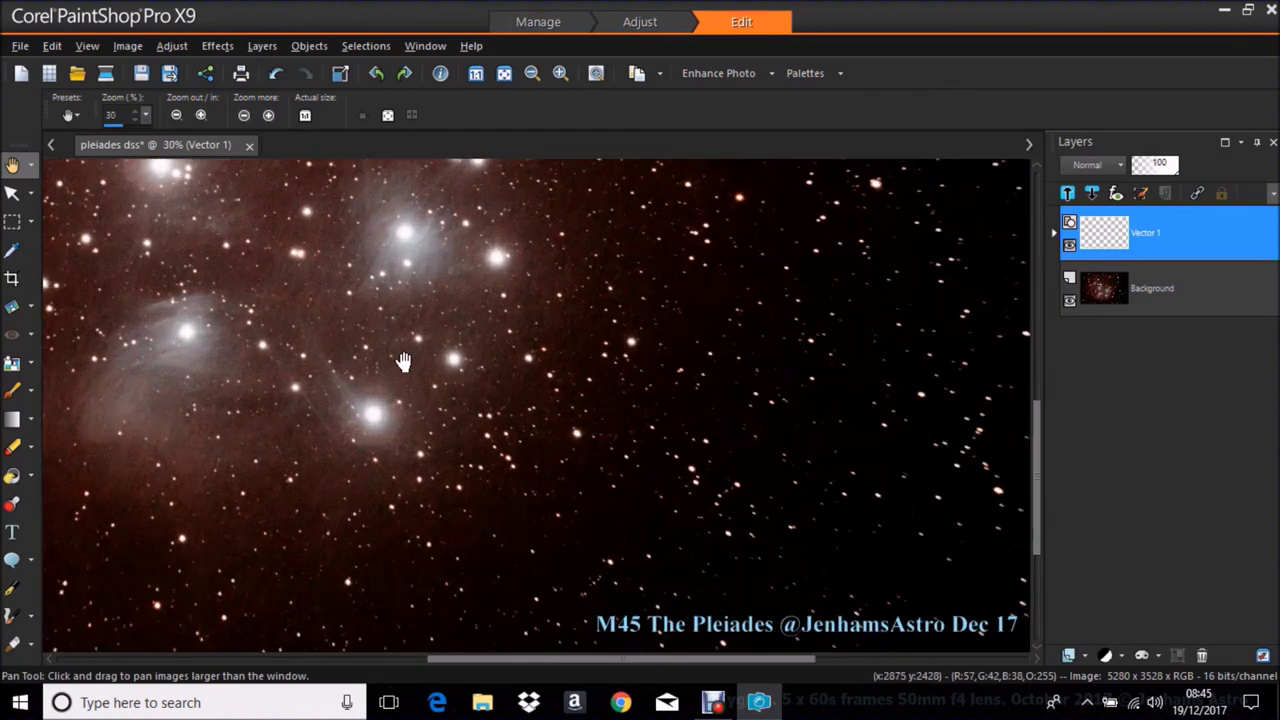
pyautogui.moveTo(380, 326); pyautogui.dragTo(596, 492)
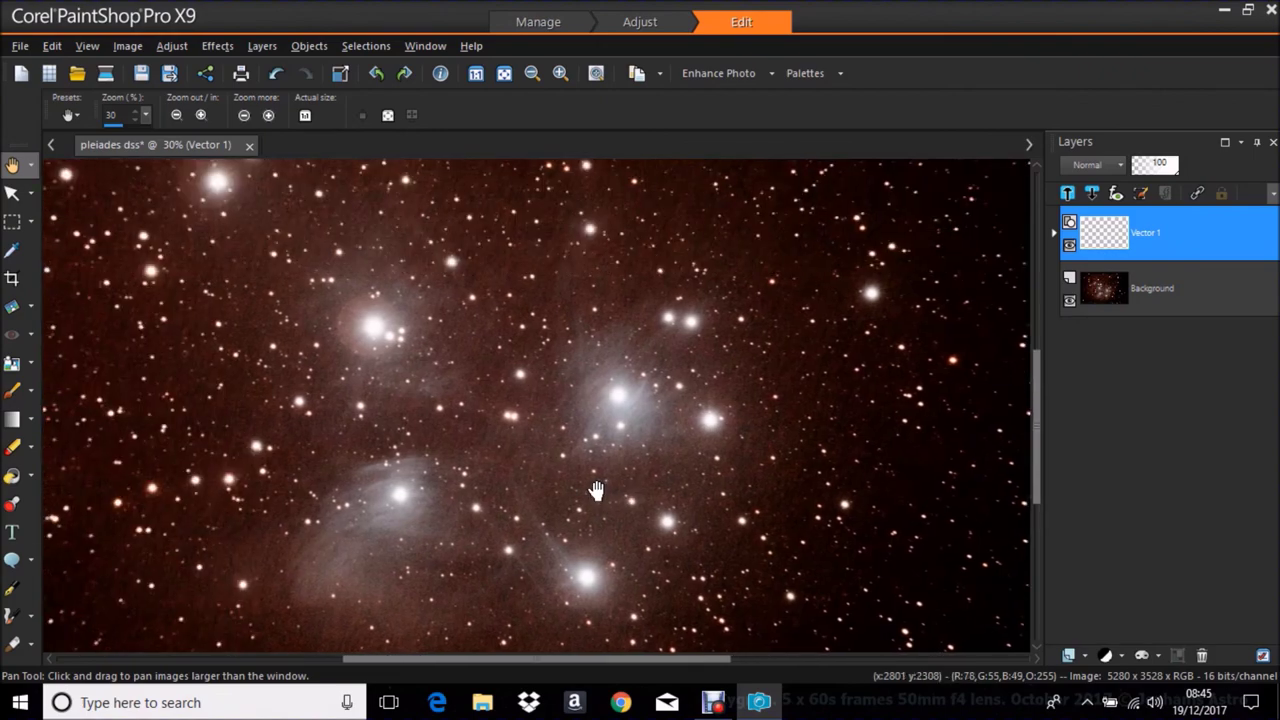
pyautogui.scroll(-2, 596, 490)
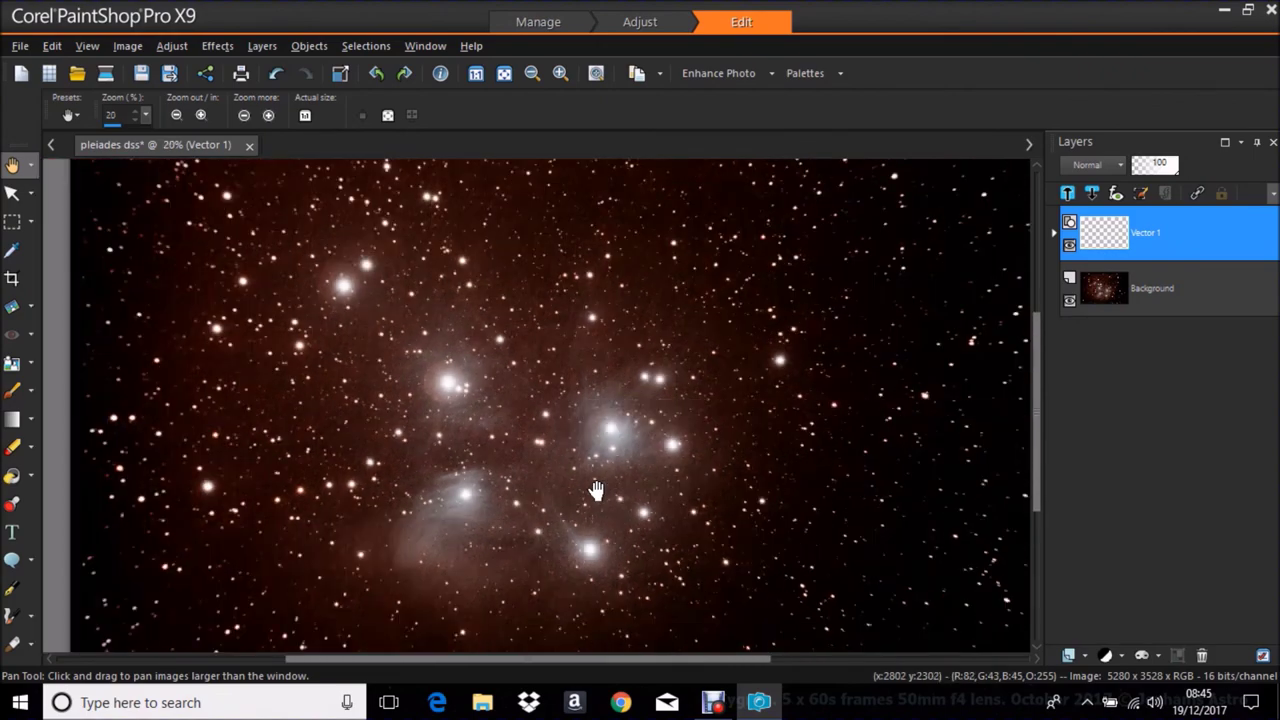
pyautogui.scroll(-1, 596, 490)
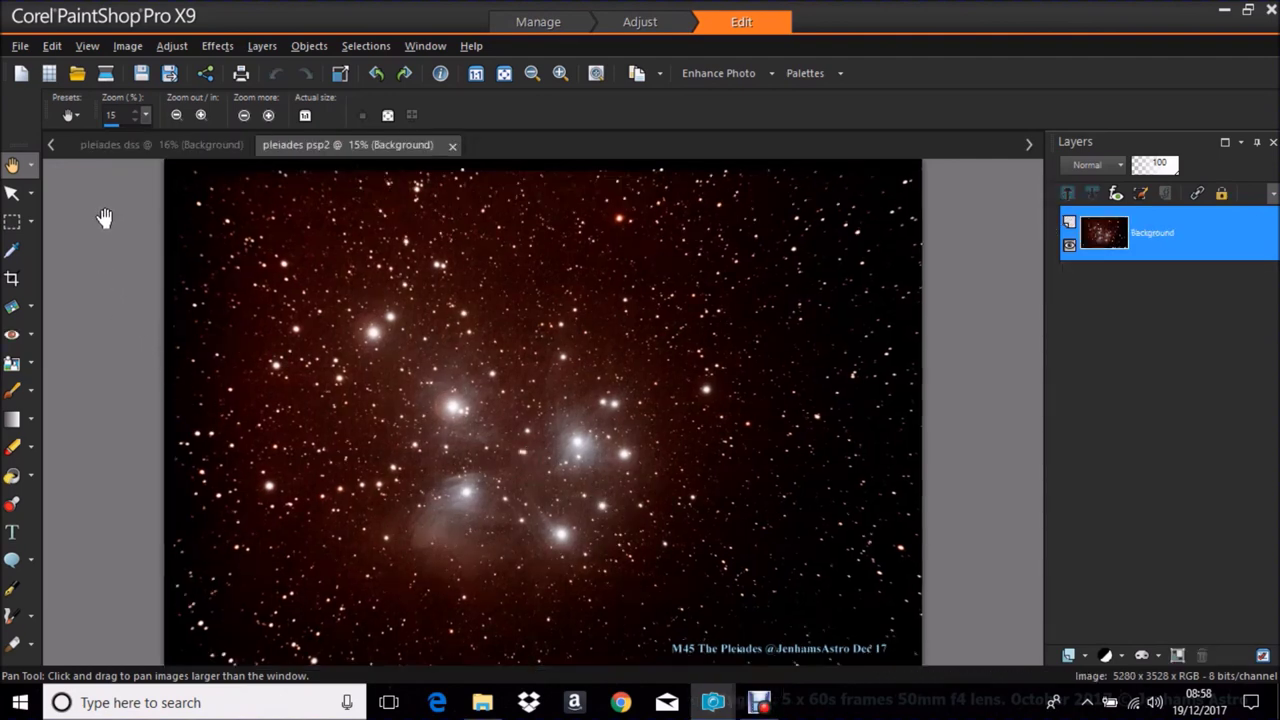
pyautogui.click(166, 146)
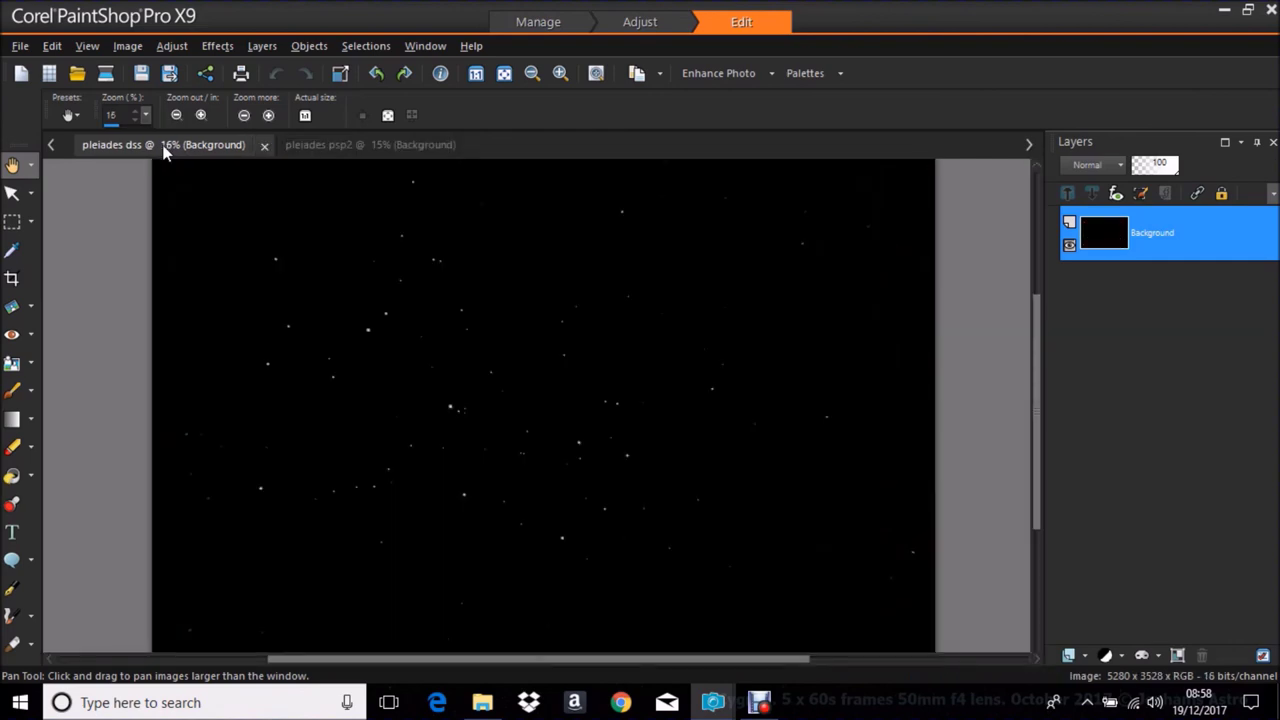
pyautogui.click(352, 152)
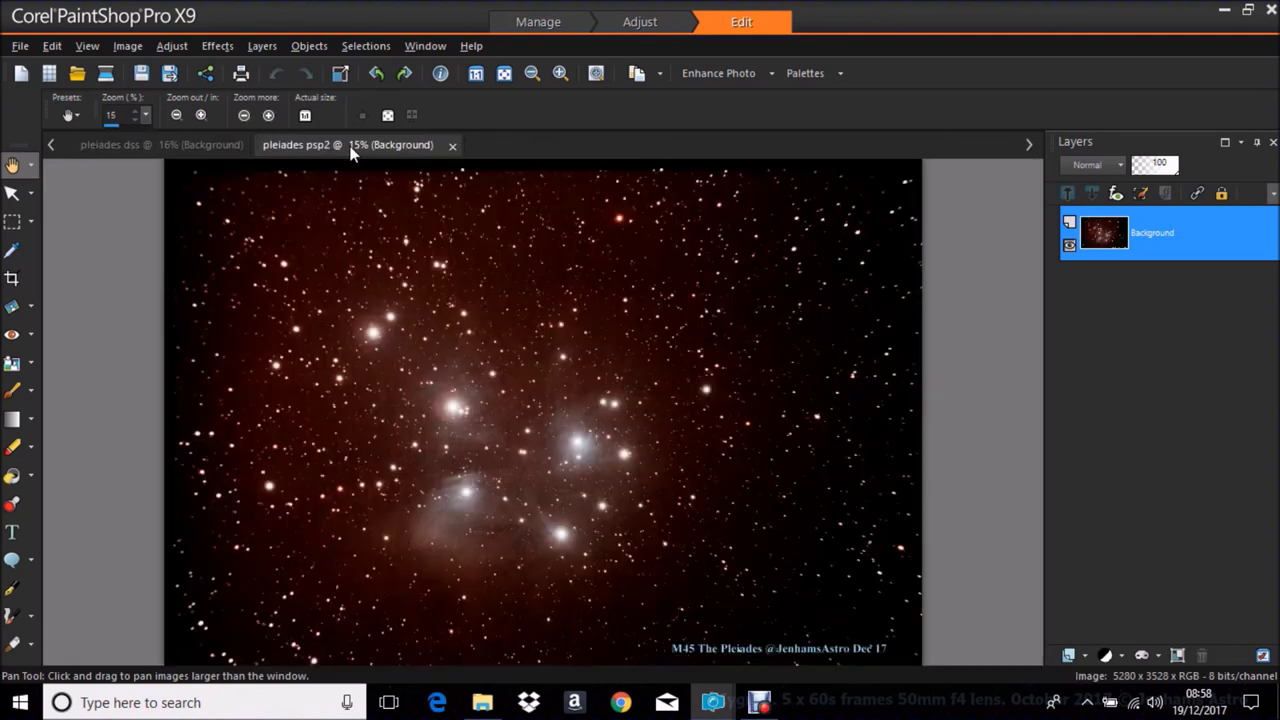